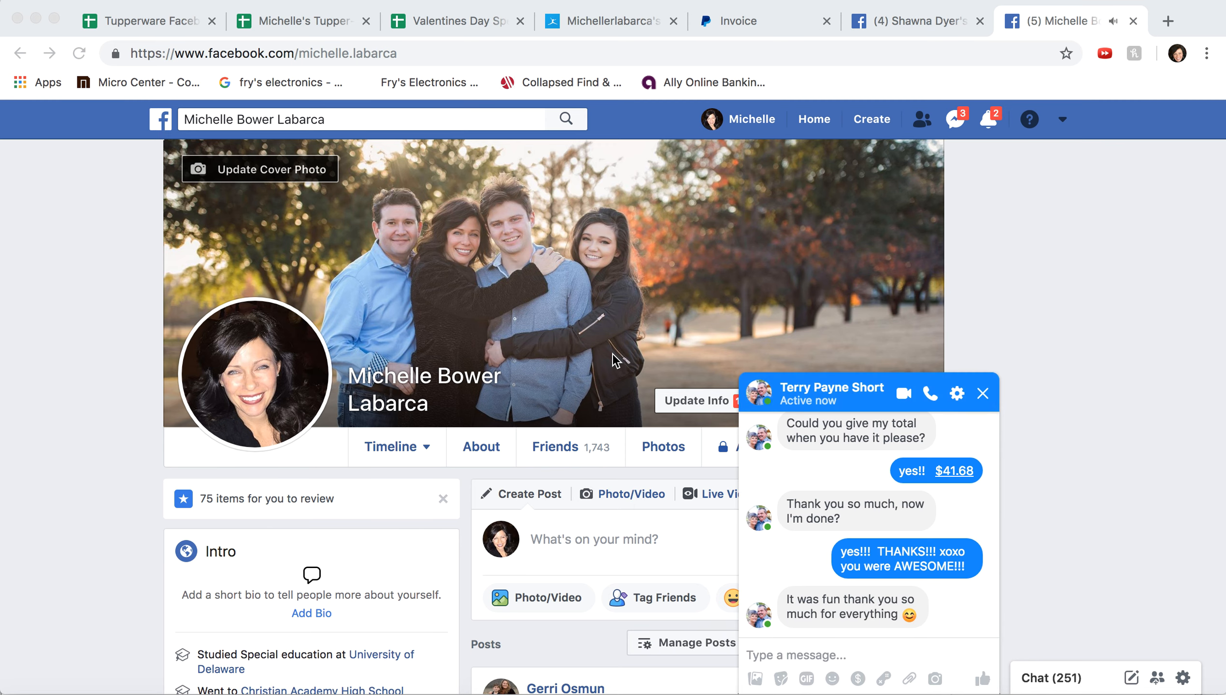
Step: Close the open chat conversation and go to the managed Tupper-Friends business page
{"action": "left_click", "coordinate": [984, 392]}
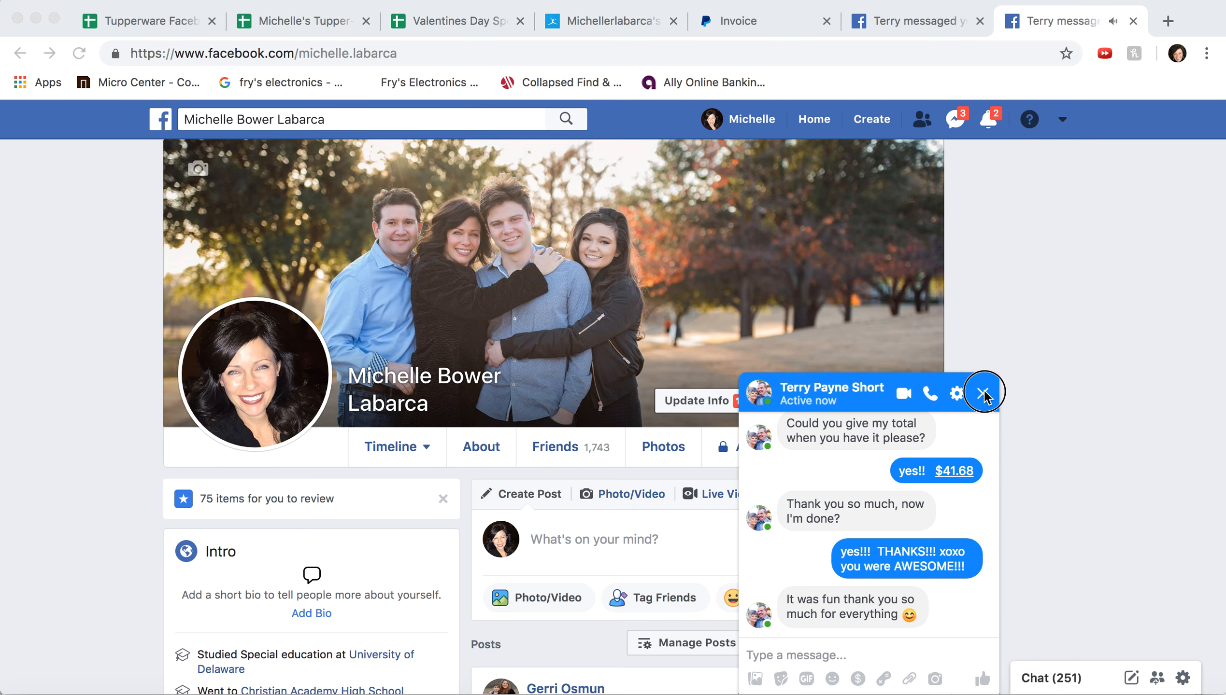
{"action": "left_click", "coordinate": [984, 395]}
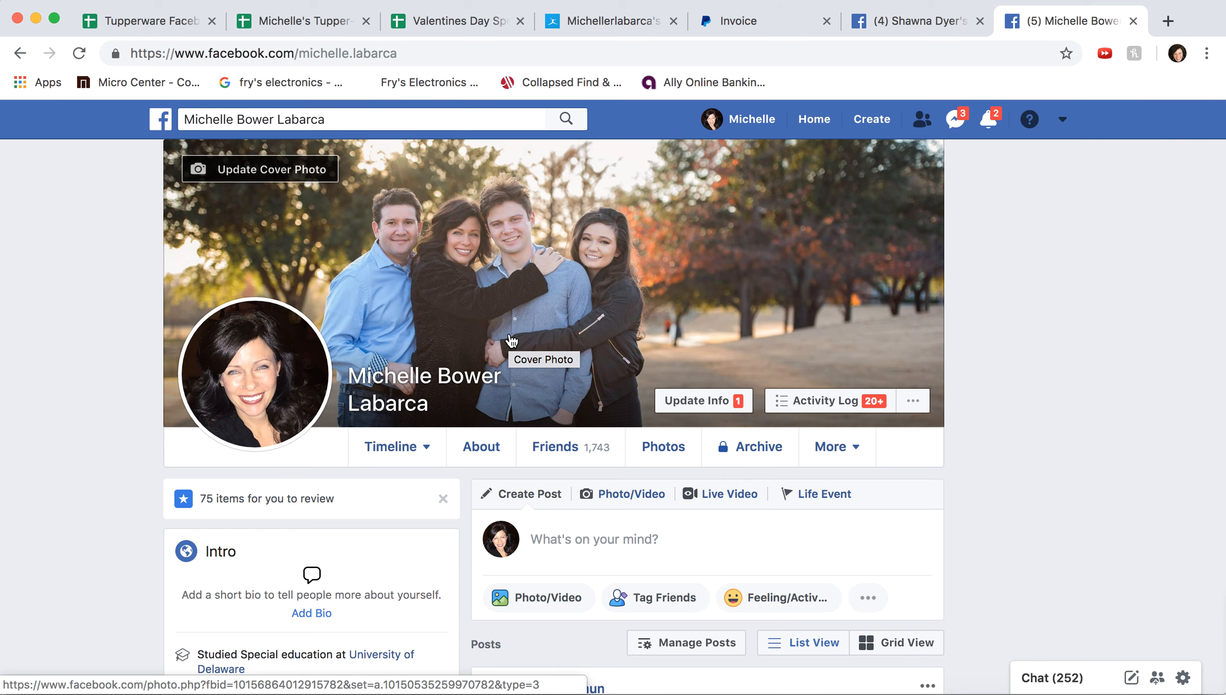
{"action": "scroll", "coordinate": [515, 341], "scroll_direction": "down", "scroll_amount": 3}
{"action": "scroll", "coordinate": [534, 345], "scroll_direction": "left", "scroll_amount": 2}
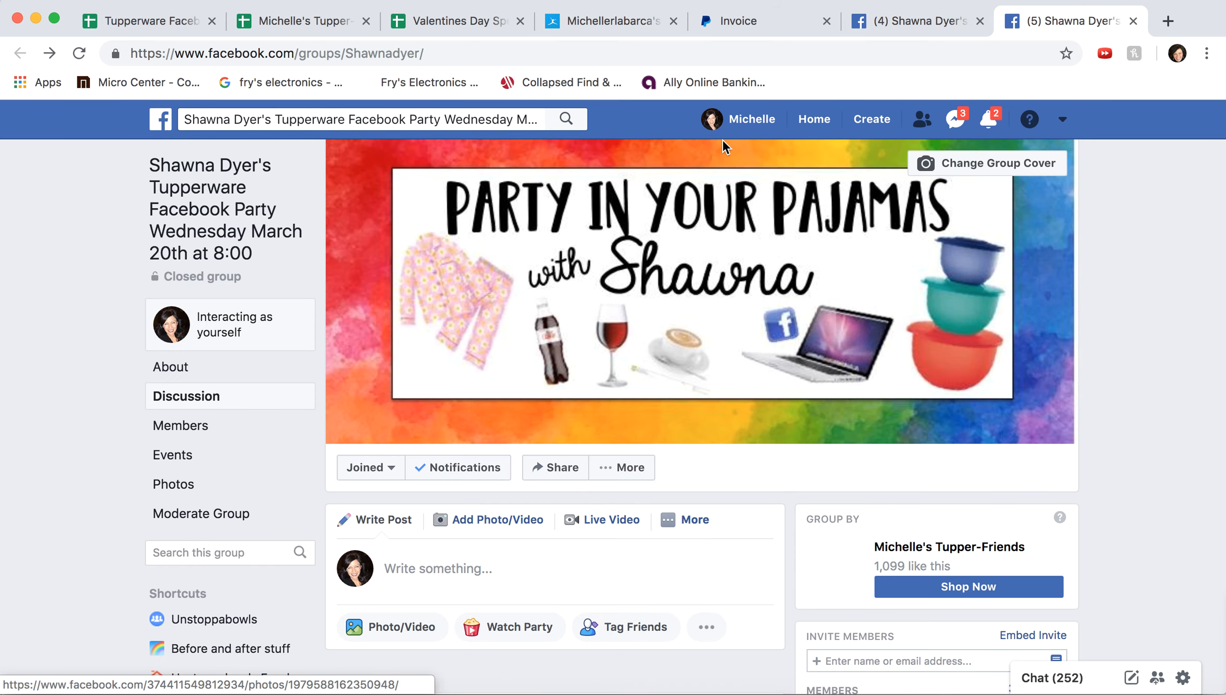
{"action": "left_click", "coordinate": [820, 123]}
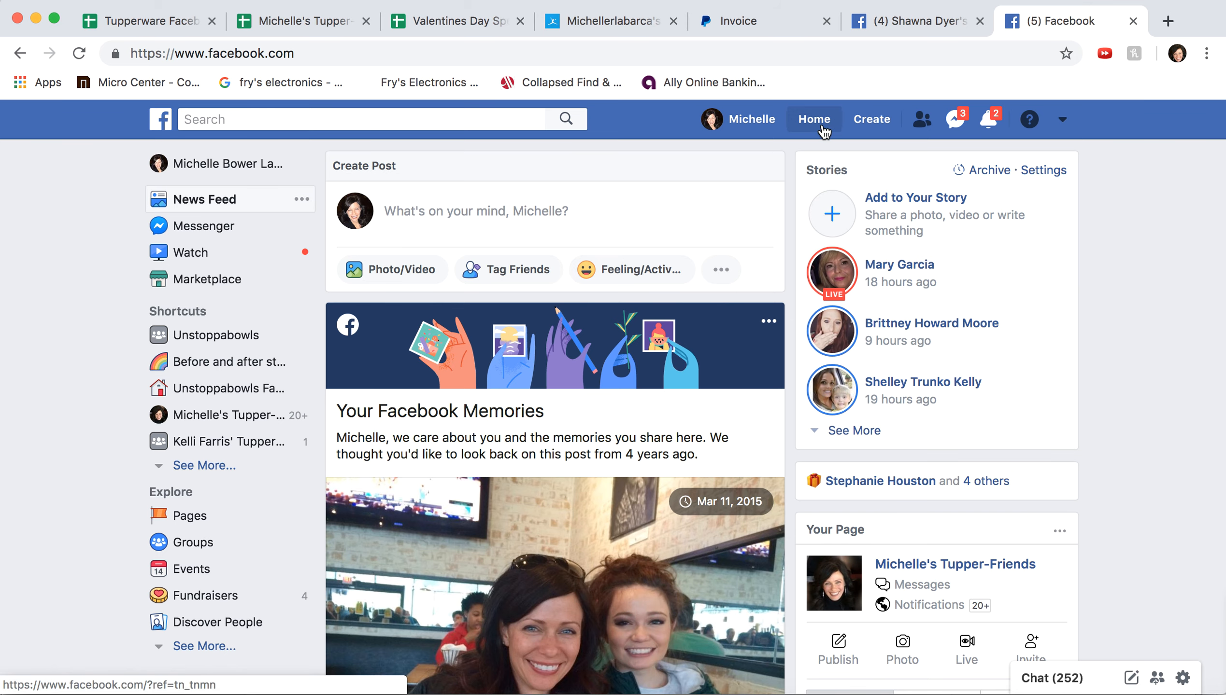
{"action": "left_click", "coordinate": [189, 517]}
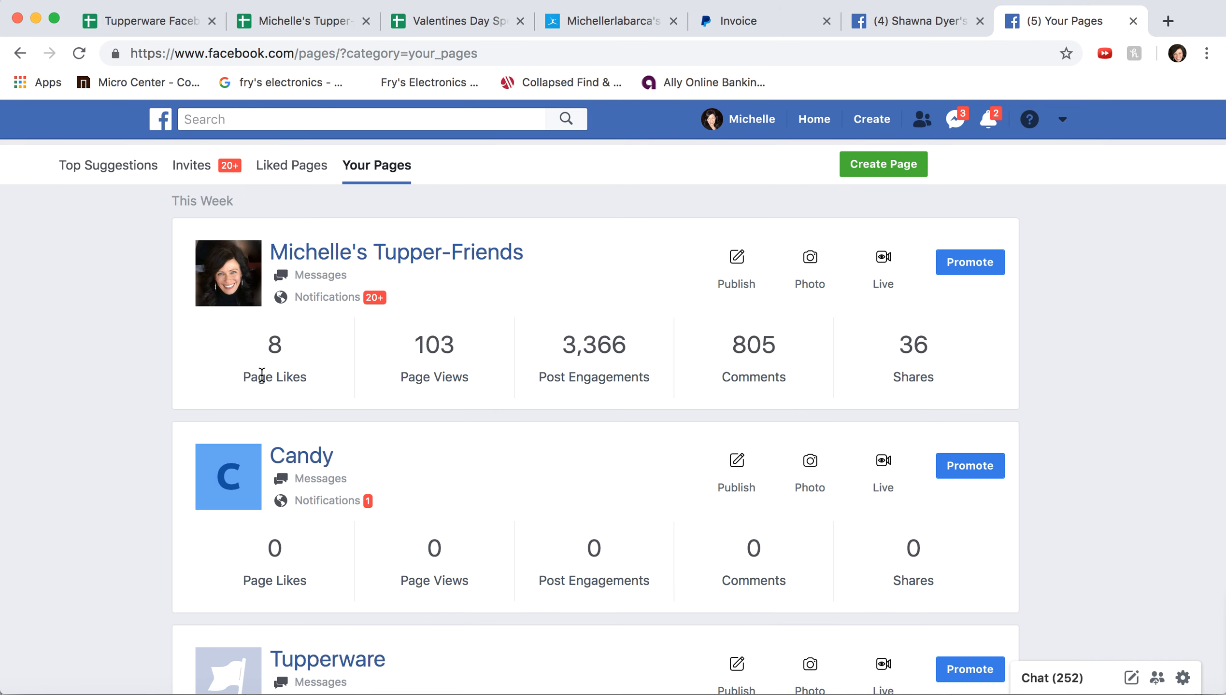
{"action": "left_click", "coordinate": [375, 266]}
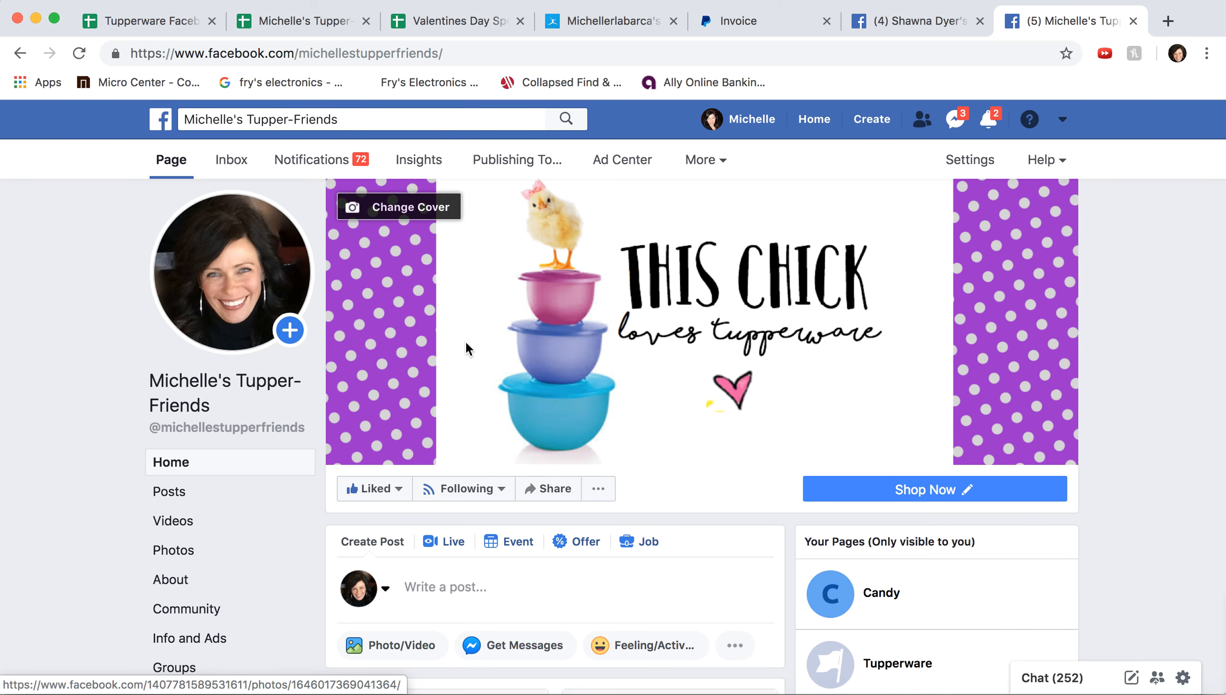
Step: Create a new group for this page named "Thor's Tupperware Facebook Party Wednesday March 20th at 8:00!"
{"action": "scroll", "coordinate": [466, 349], "scroll_direction": "down", "scroll_amount": 1}
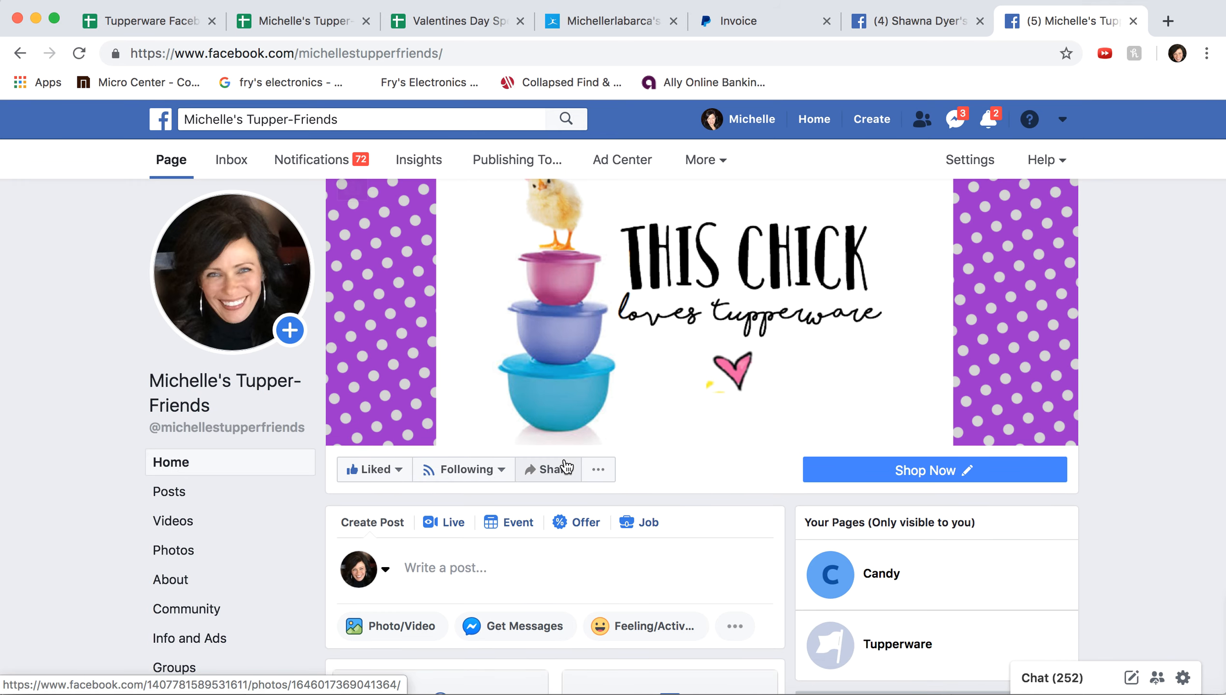
{"action": "left_click", "coordinate": [600, 475]}
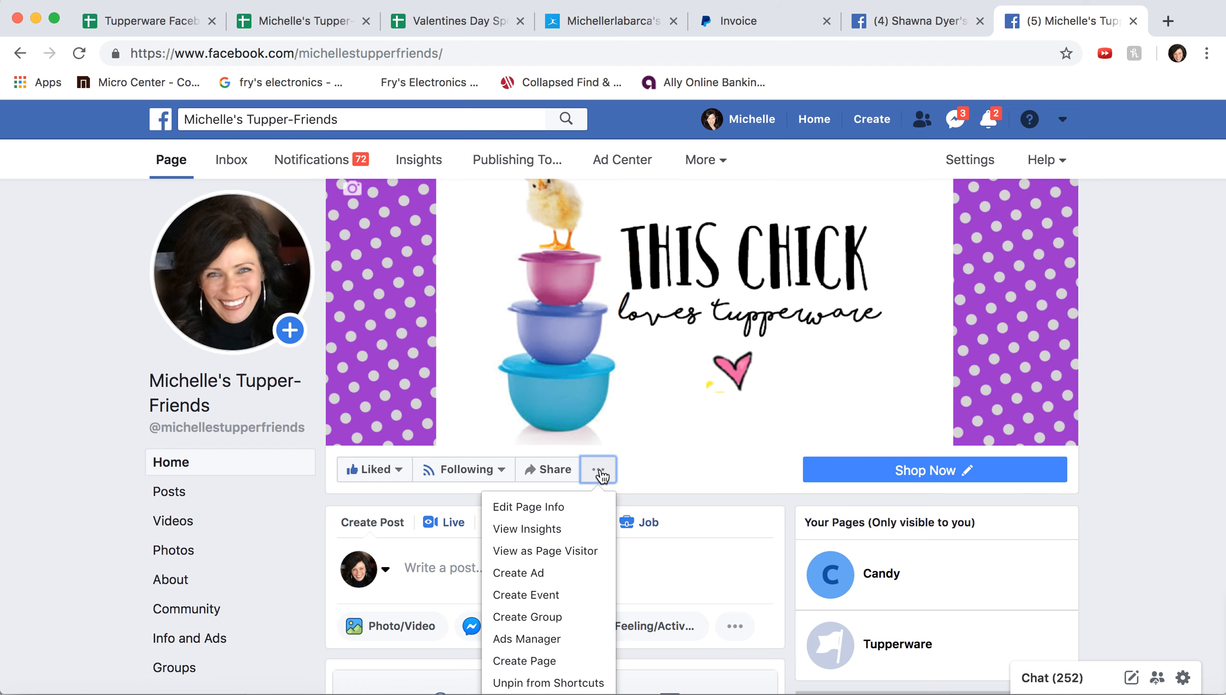
{"action": "left_click", "coordinate": [559, 617]}
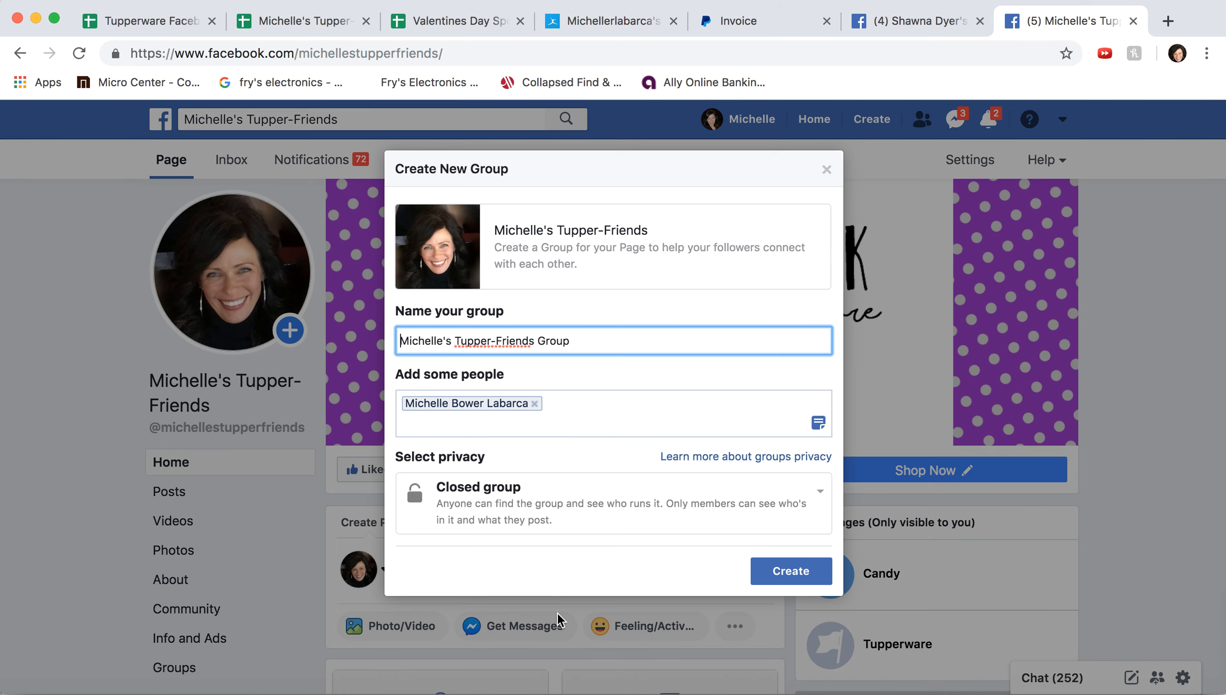
{"action": "left_click_drag", "start_coordinate": [576, 340], "coordinate": [395, 341]}
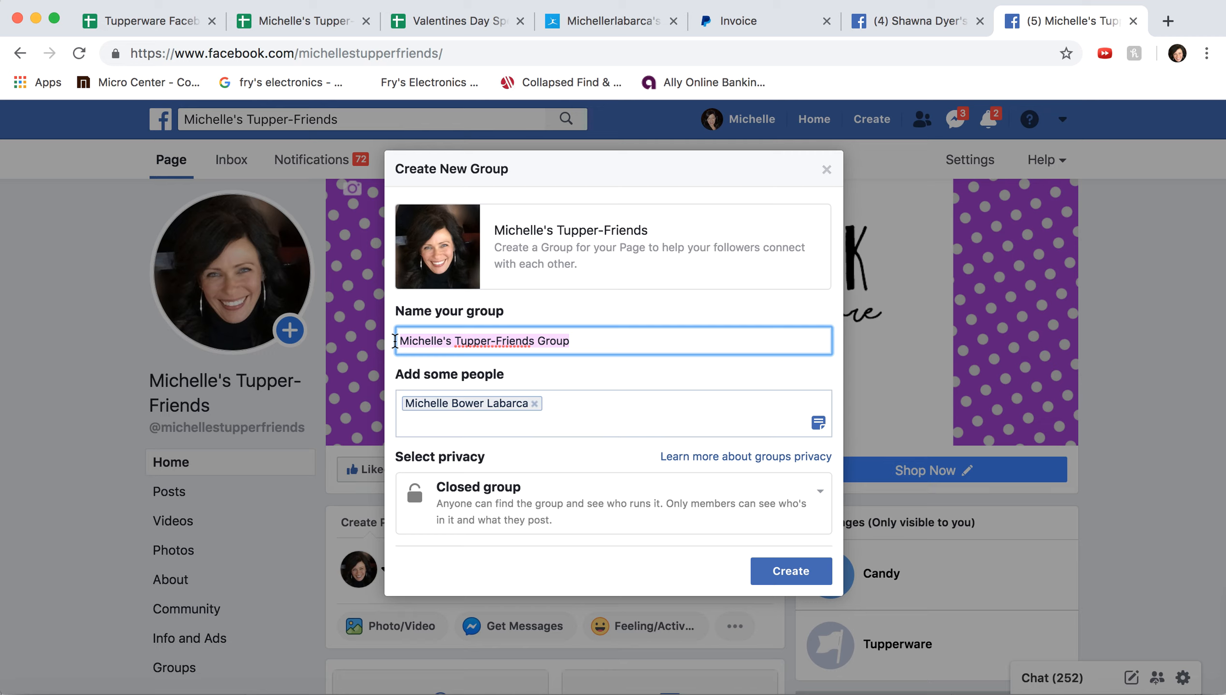
{"action": "type", "text": "Thor"}
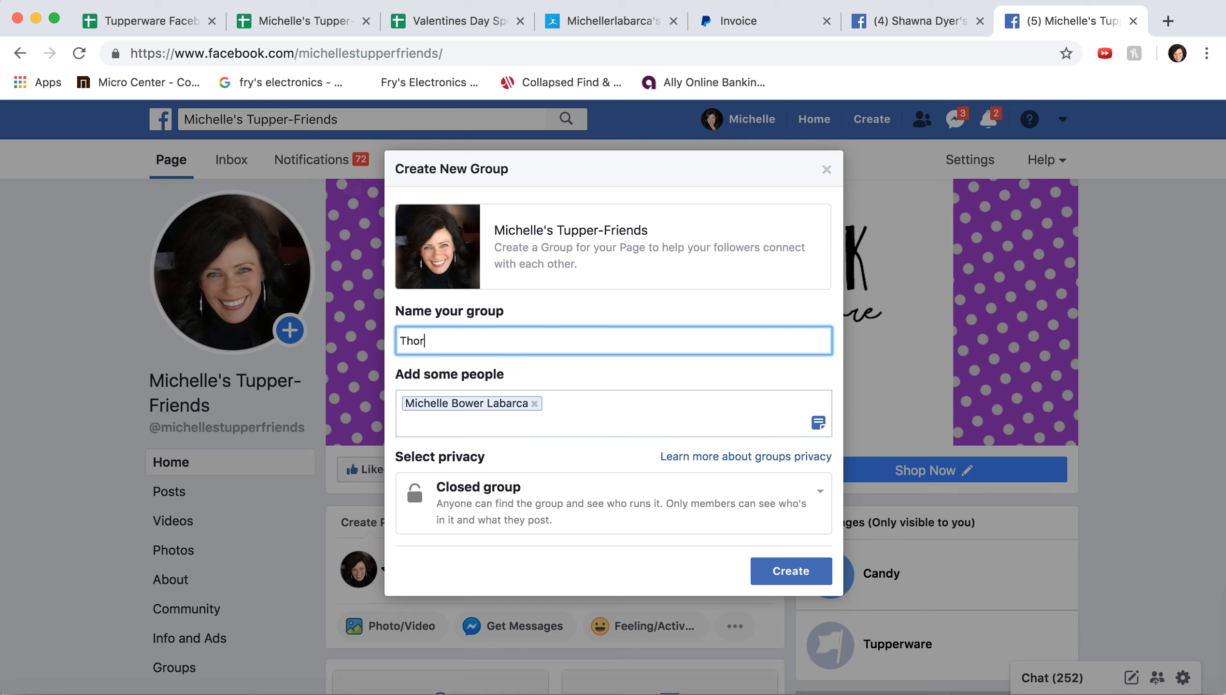
{"action": "type", "text": "'s Tupperware Facebook P"}
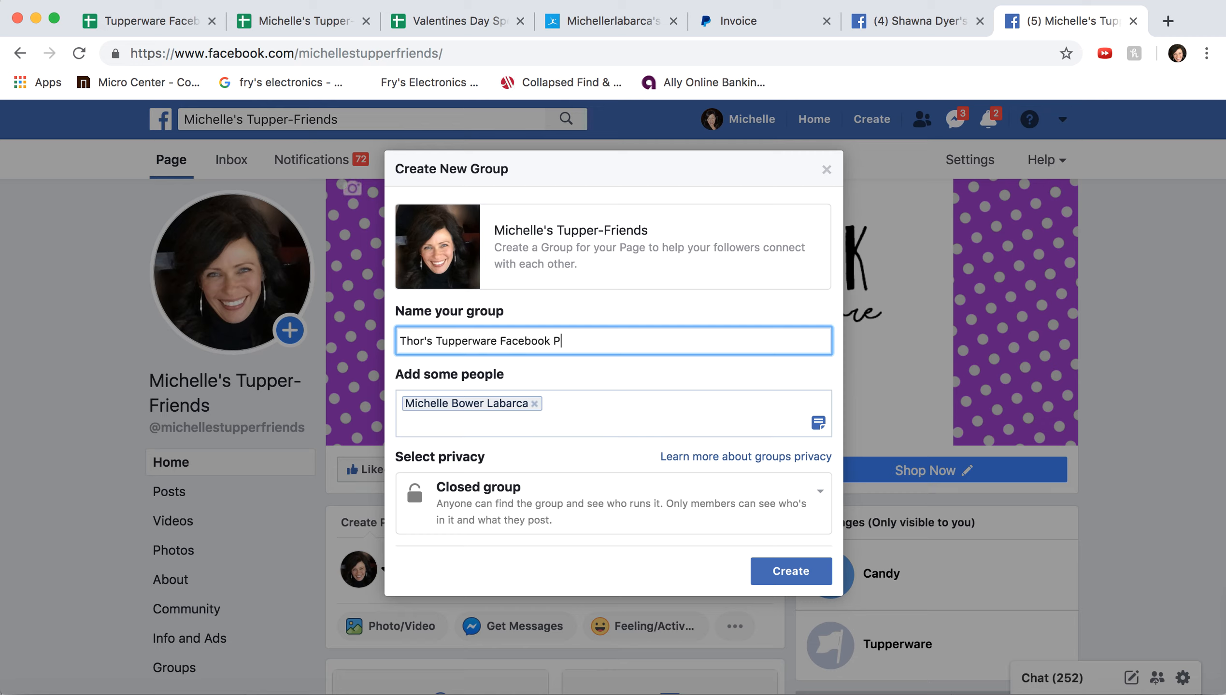
{"action": "type", "text": "arty Wednesday March 20th at 8"}
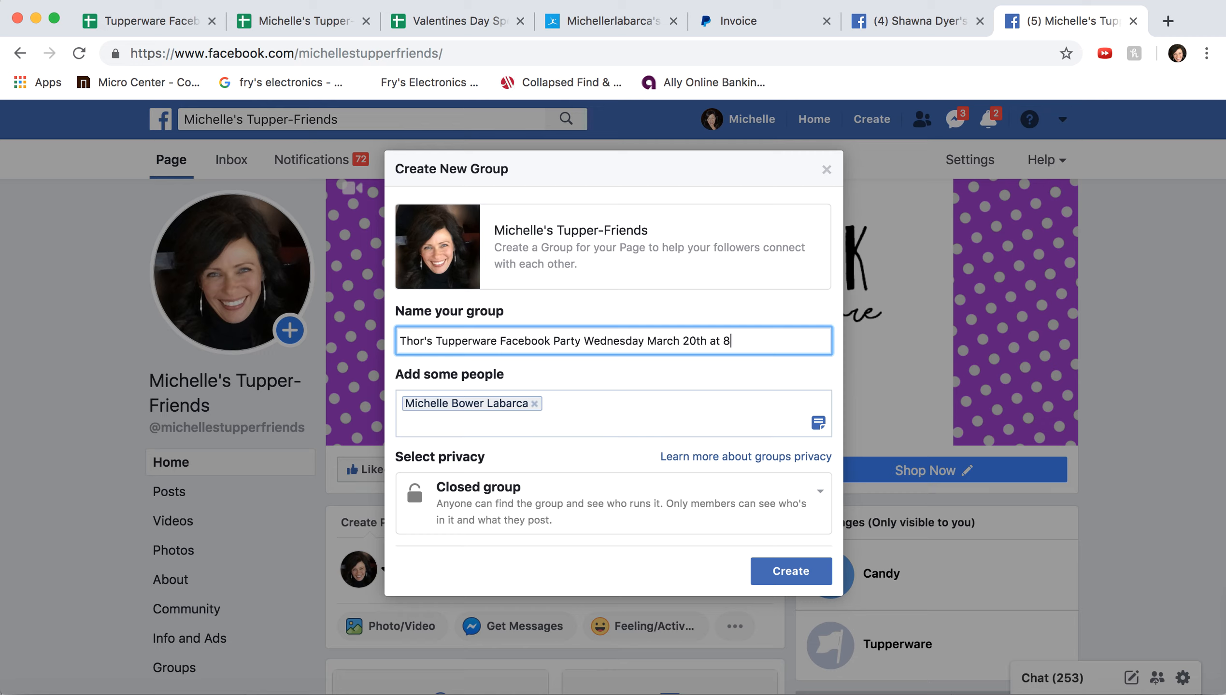
{"action": "type", "text": ":00!"}
{"action": "left_click", "coordinate": [791, 572]}
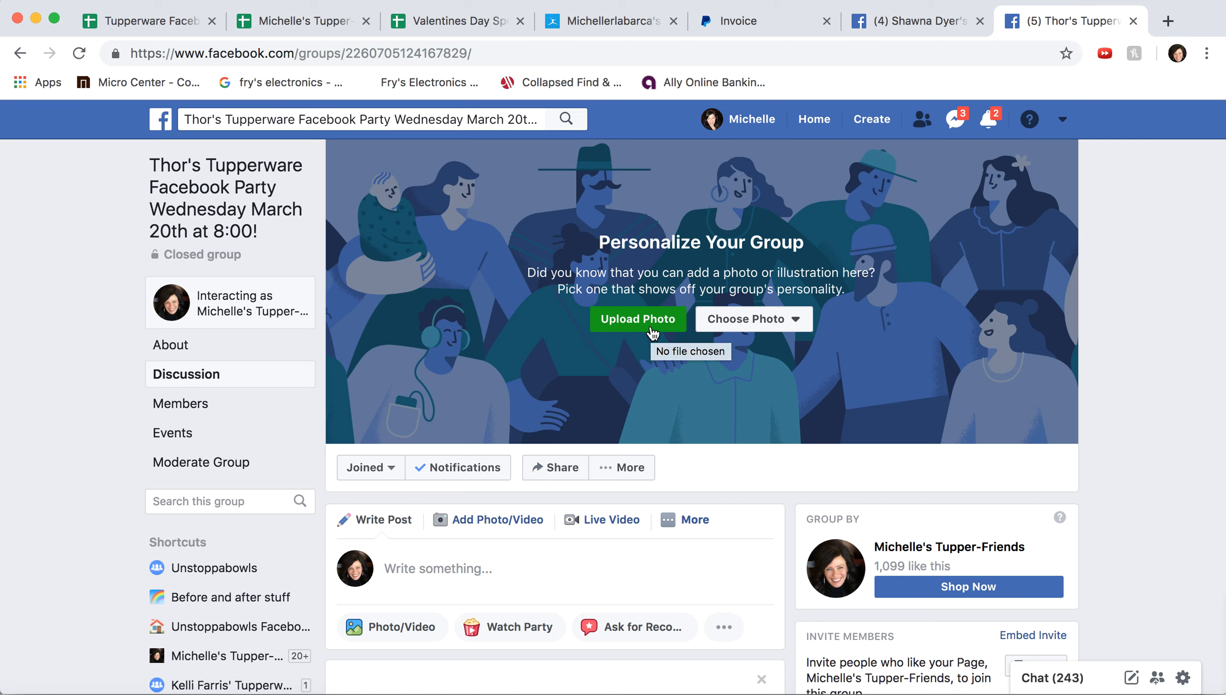
Step: Upload the rainbow "Party in Your Pajamas with Tupperware" screenshot from the Desktop as group cover, shift it slightly down and save it
{"action": "left_click", "coordinate": [651, 323]}
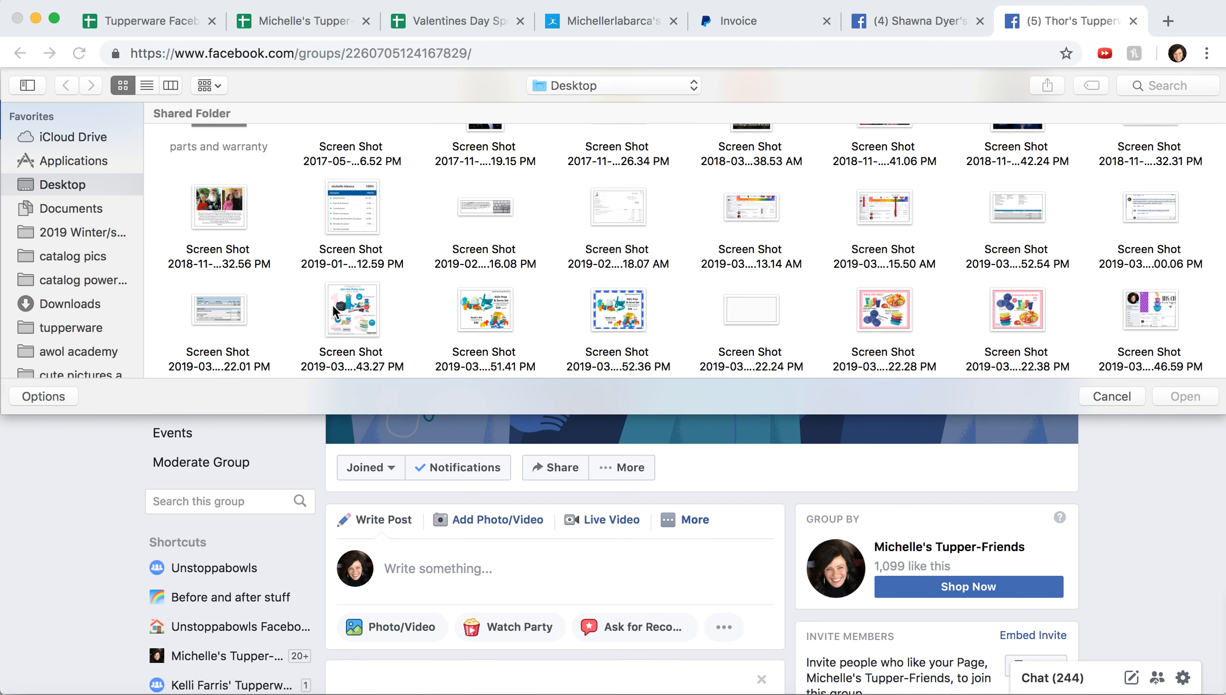
{"action": "scroll", "coordinate": [354, 275], "scroll_direction": "down", "scroll_amount": 5}
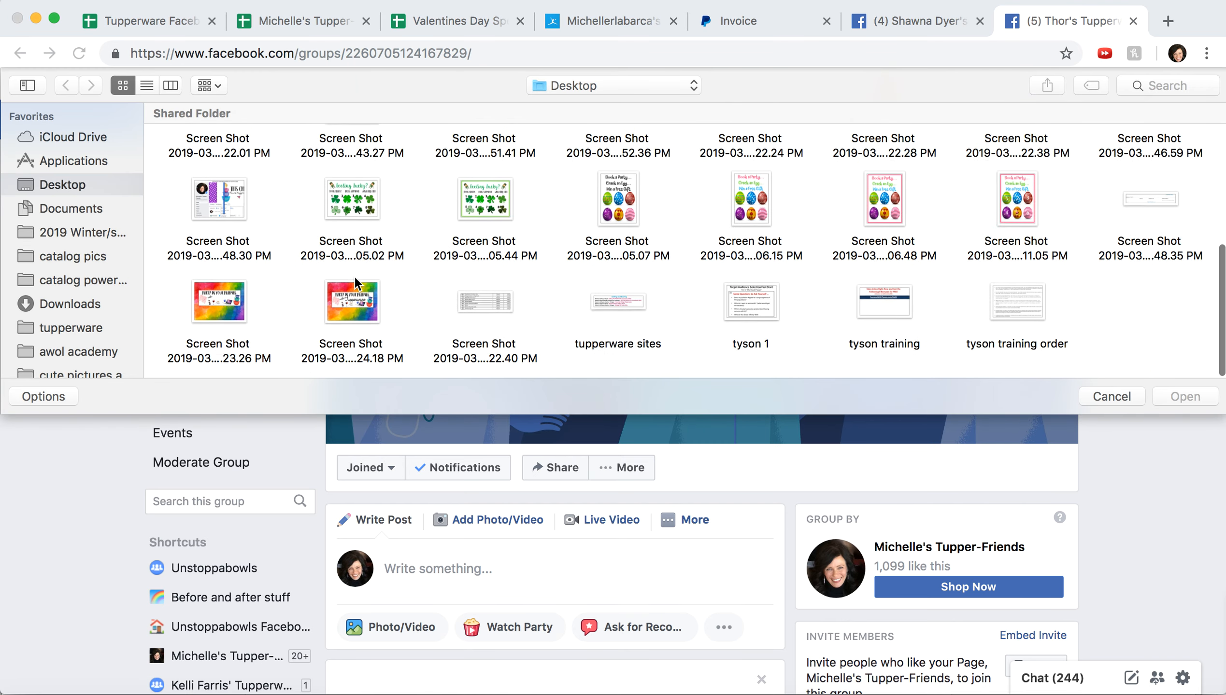
{"action": "double_click", "coordinate": [342, 318]}
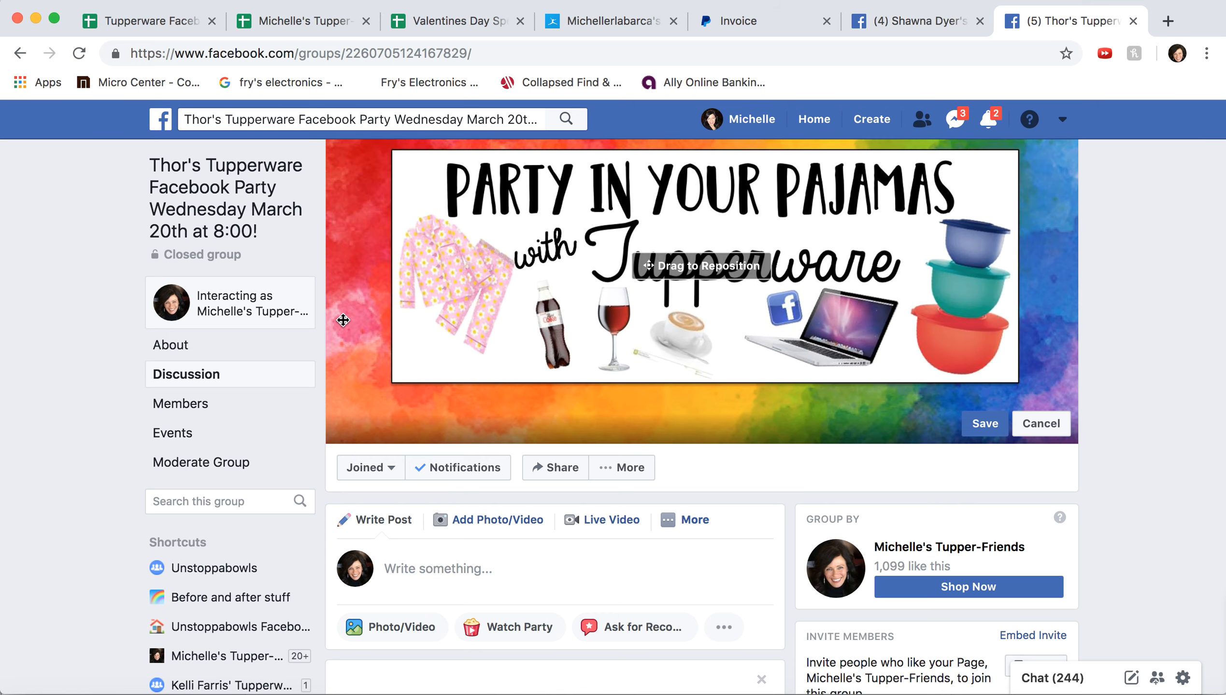
{"action": "left_click_drag", "start_coordinate": [416, 311], "coordinate": [416, 328]}
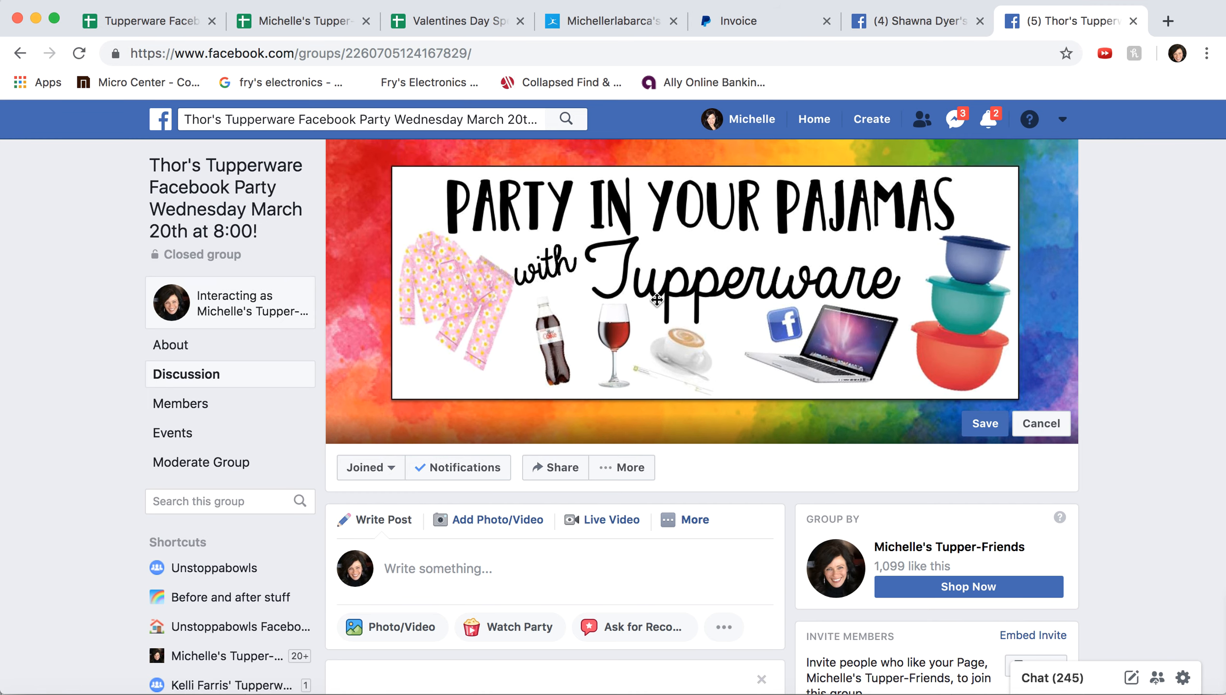
{"action": "left_click_drag", "start_coordinate": [657, 300], "coordinate": [656, 301]}
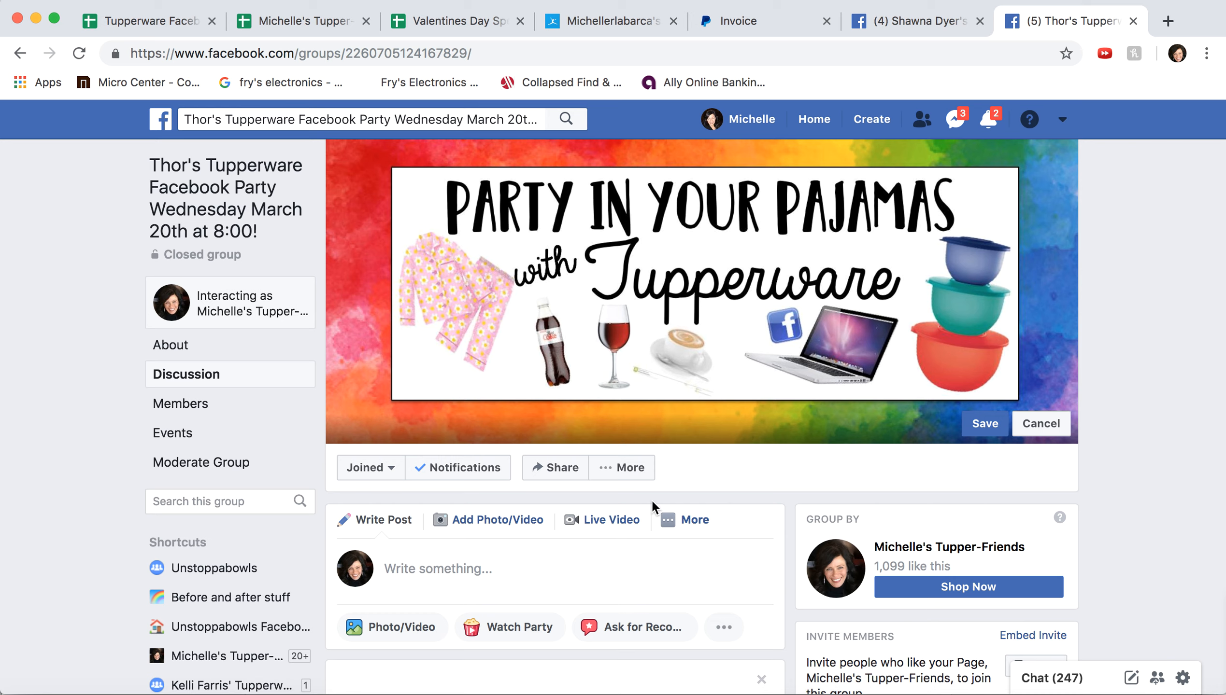
{"action": "left_click", "coordinate": [985, 425]}
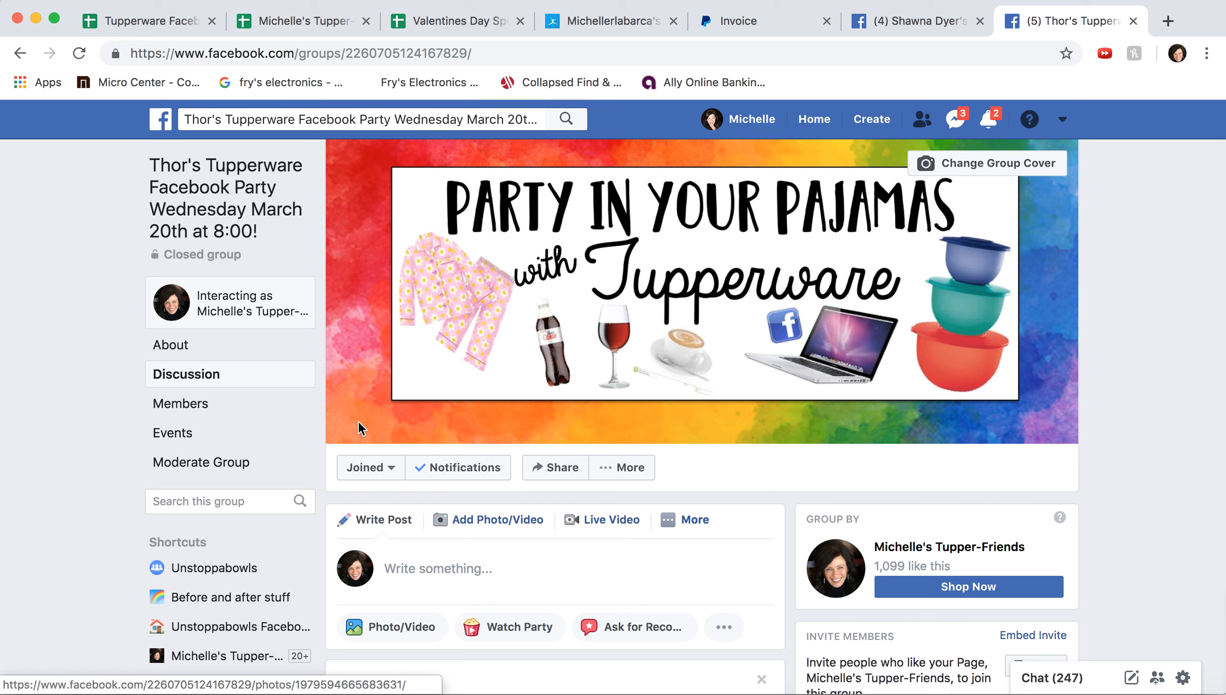
Step: Invite the personal profile in the group's member list to be a group admin
{"action": "left_click", "coordinate": [204, 411]}
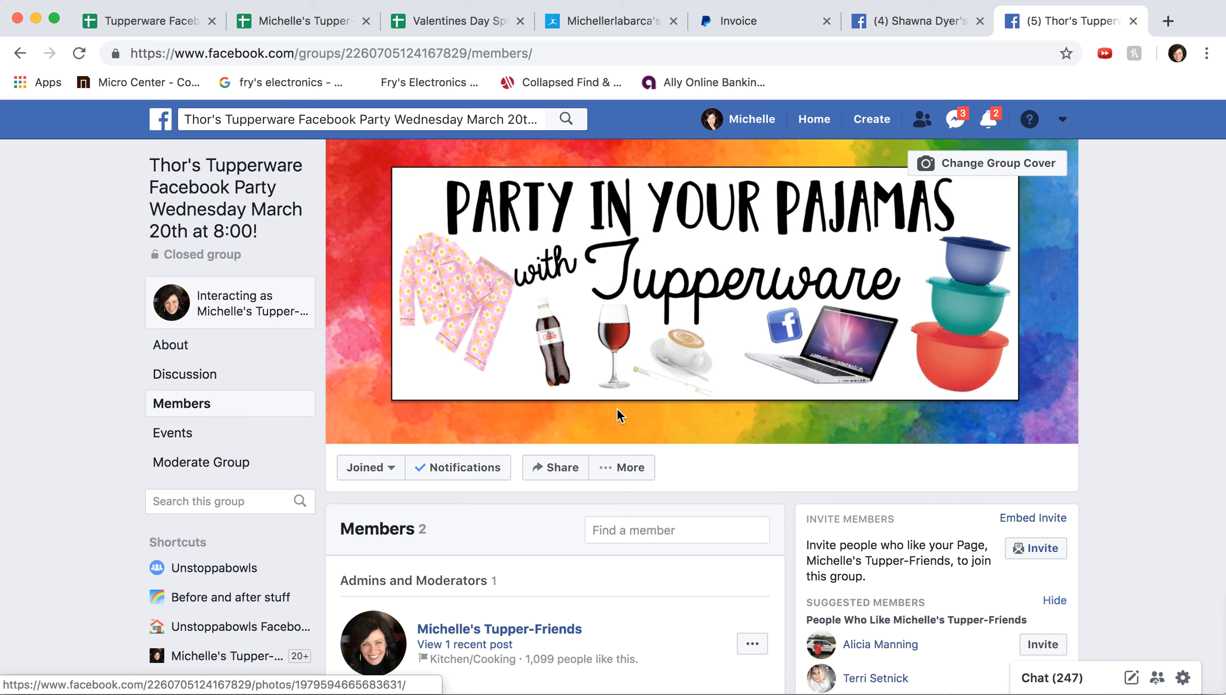
{"action": "scroll", "coordinate": [617, 408], "scroll_direction": "down", "scroll_amount": 7}
{"action": "scroll", "coordinate": [617, 407], "scroll_direction": "down", "scroll_amount": 1}
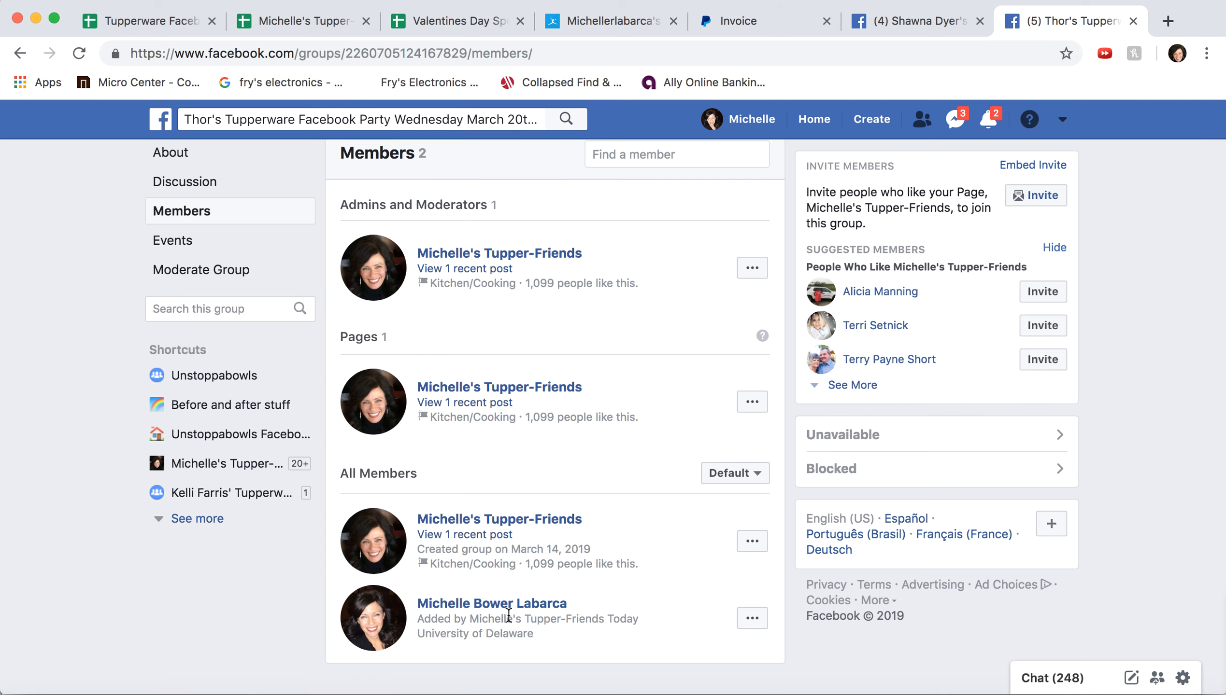
{"action": "mouse_move", "coordinate": [544, 611]}
{"action": "left_click", "coordinate": [753, 623]}
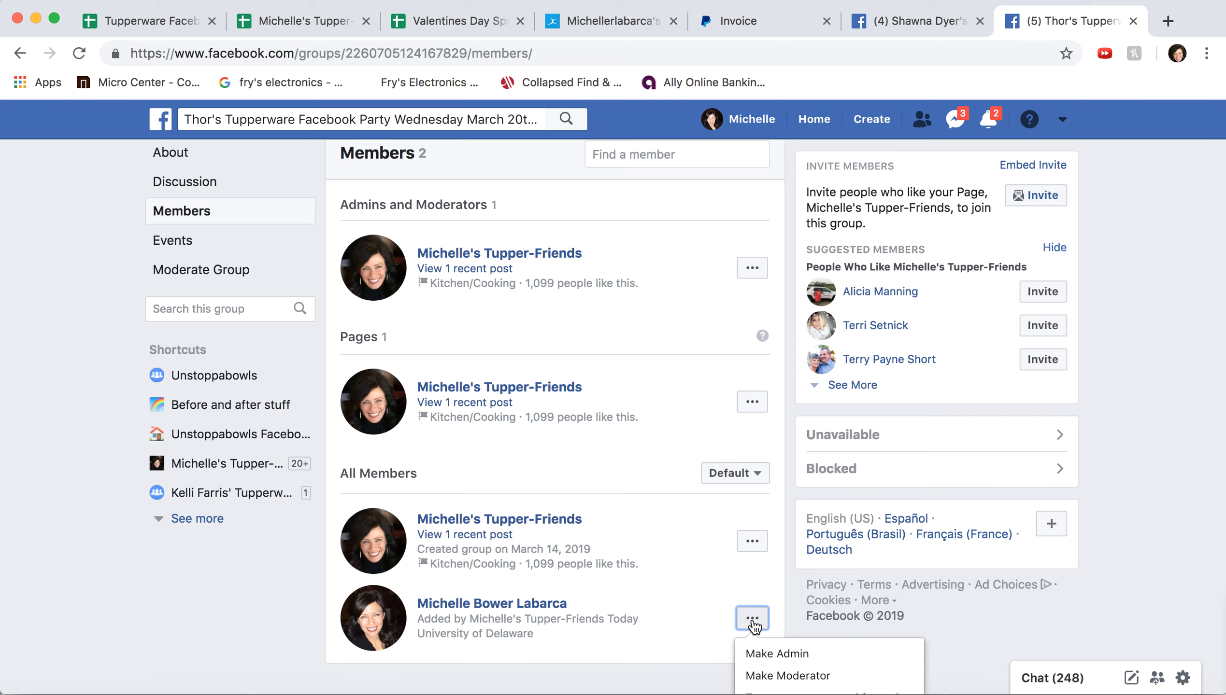
{"action": "left_click", "coordinate": [763, 656]}
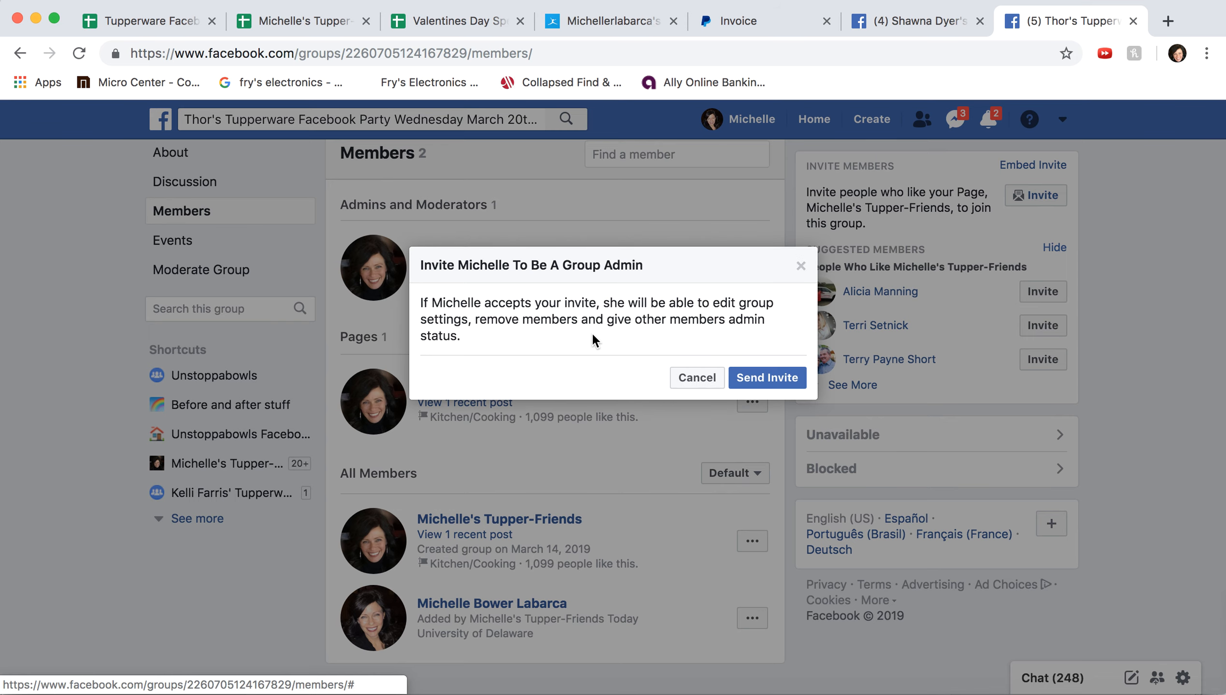
{"action": "left_click", "coordinate": [761, 378]}
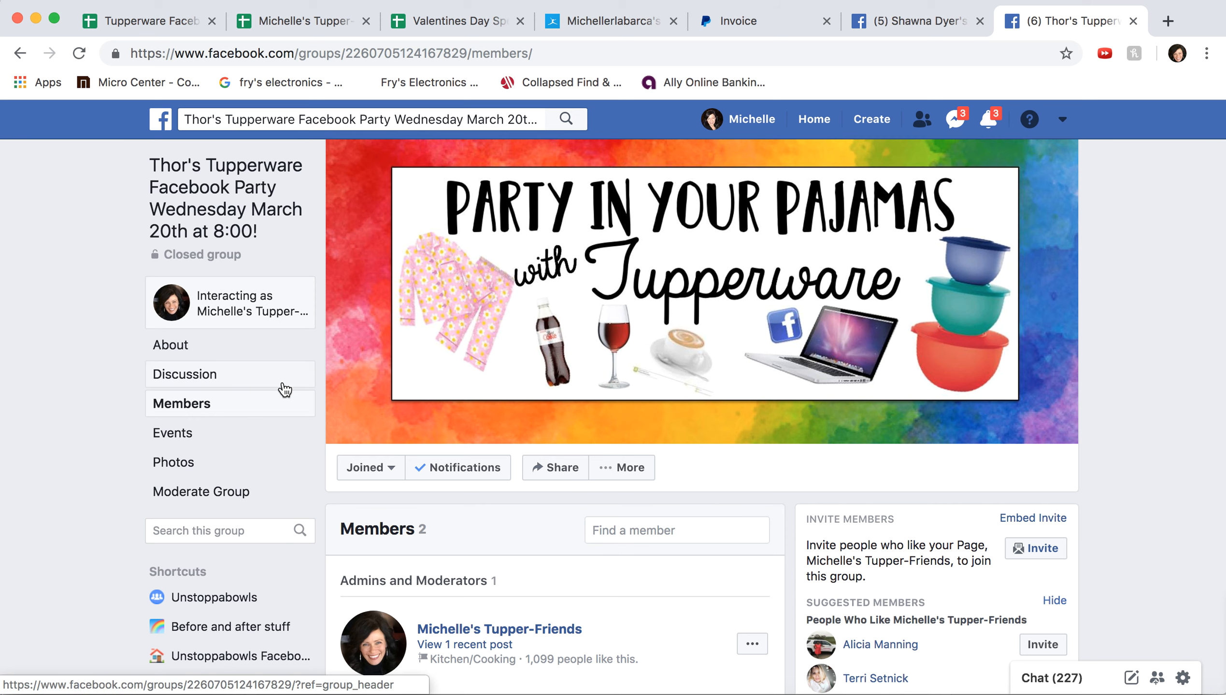
Step: Switch to interacting in the group as the personal profile and accept the admin invitation
{"action": "left_click", "coordinate": [230, 306]}
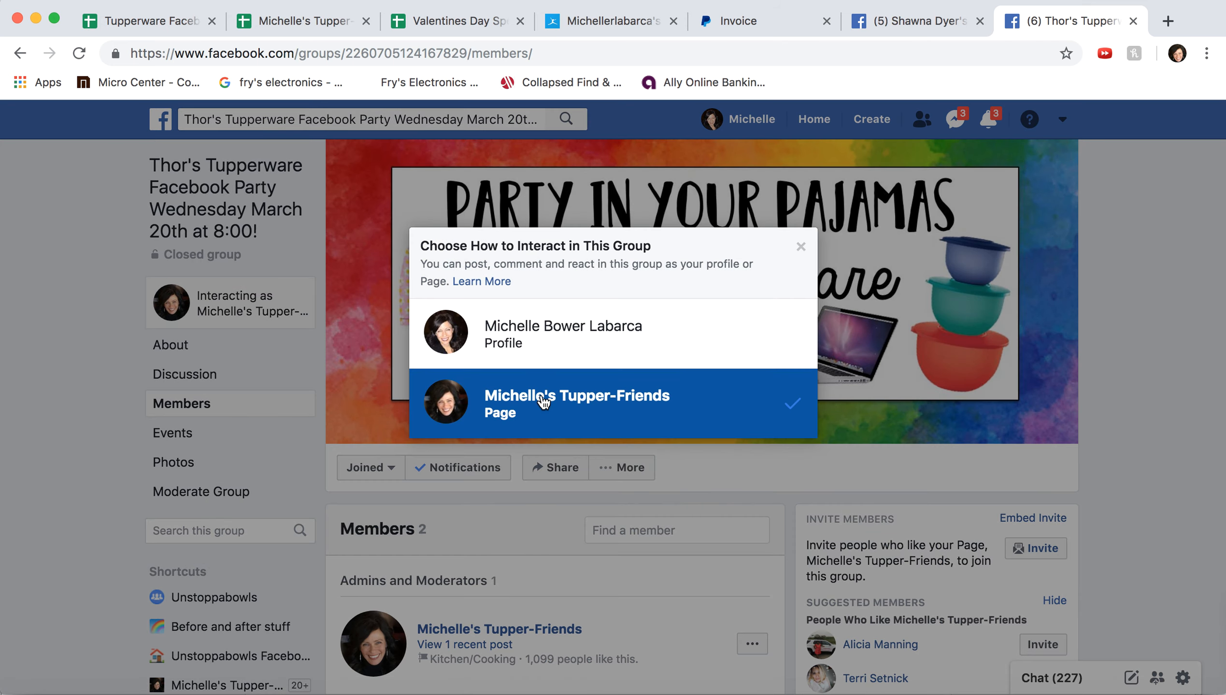
{"action": "left_click", "coordinate": [543, 348]}
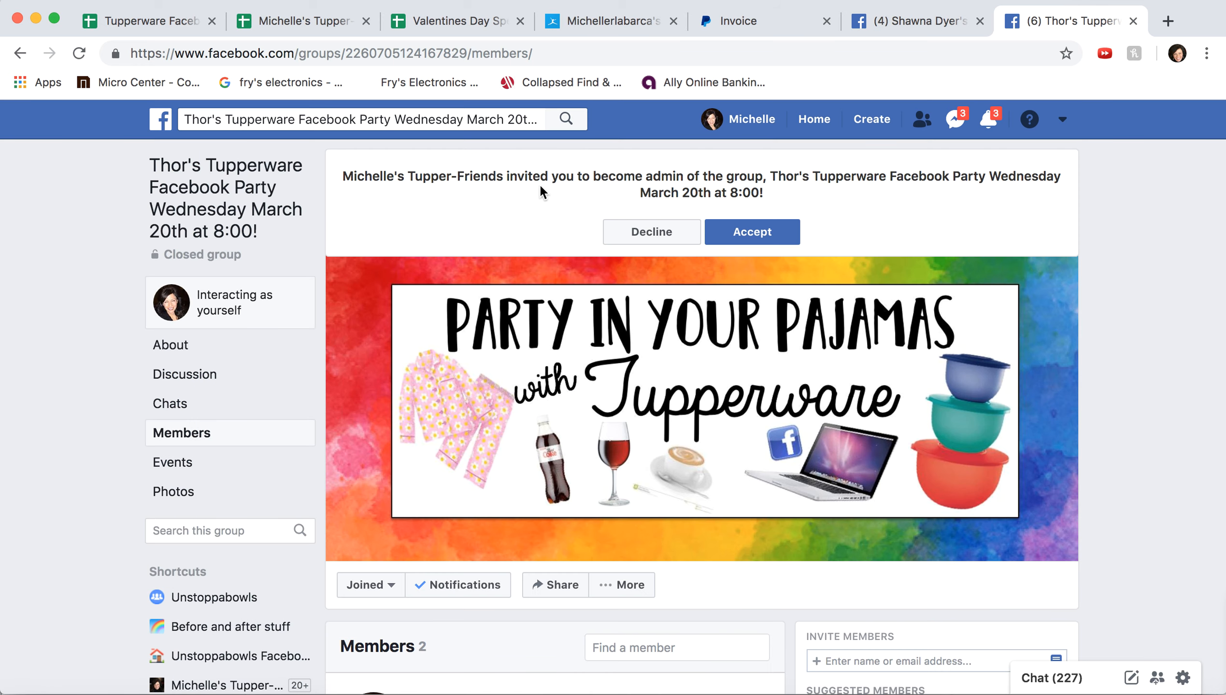
{"action": "left_click", "coordinate": [739, 238]}
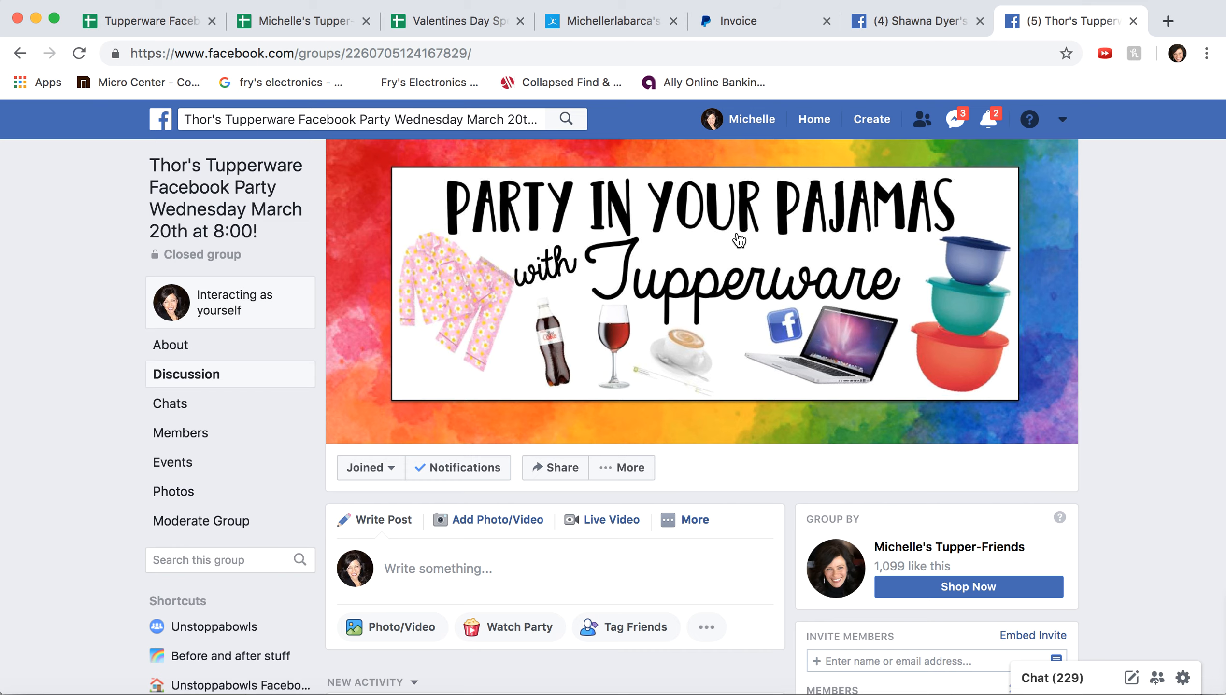
Step: Open the group's settings for editing
{"action": "scroll", "coordinate": [739, 240], "scroll_direction": "down", "scroll_amount": 2}
{"action": "scroll", "coordinate": [739, 240], "scroll_direction": "down", "scroll_amount": 1}
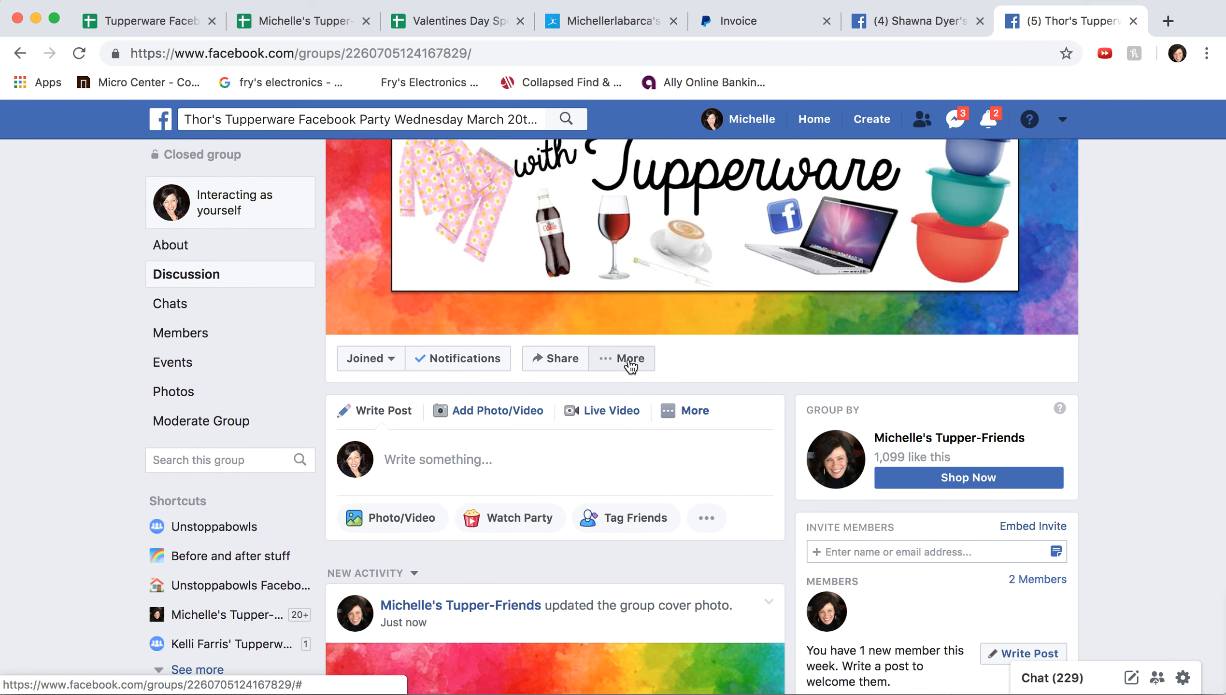
{"action": "left_click", "coordinate": [631, 362]}
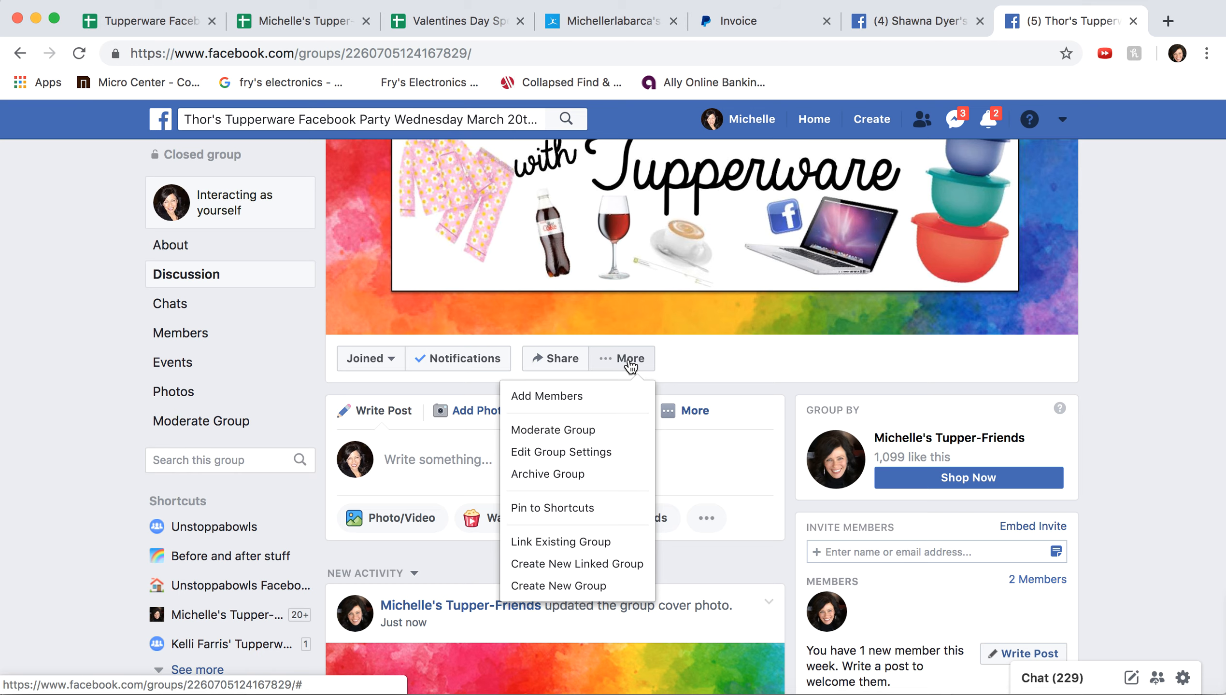
{"action": "left_click", "coordinate": [603, 456]}
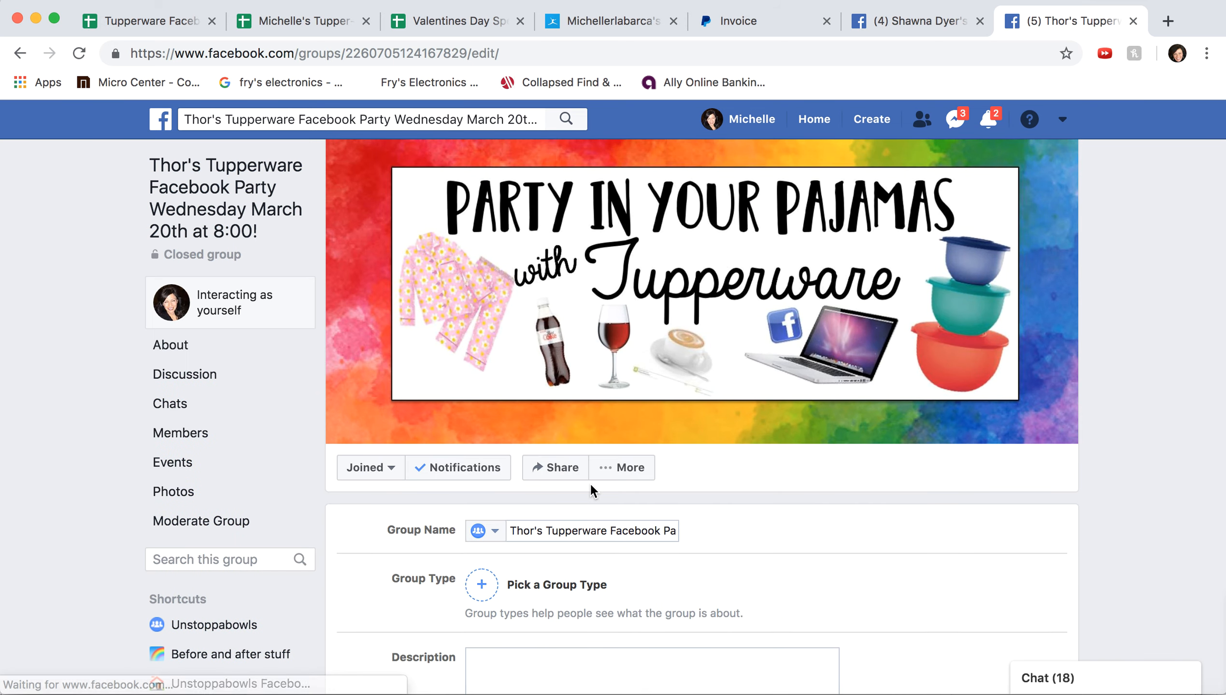
Step: Copy the "Event set up" text starting "Spring is right around the corner" from the Microsoft Word document into the group's description
{"action": "scroll", "coordinate": [590, 485], "scroll_direction": "down", "scroll_amount": 3}
{"action": "scroll", "coordinate": [590, 486], "scroll_direction": "down", "scroll_amount": 4}
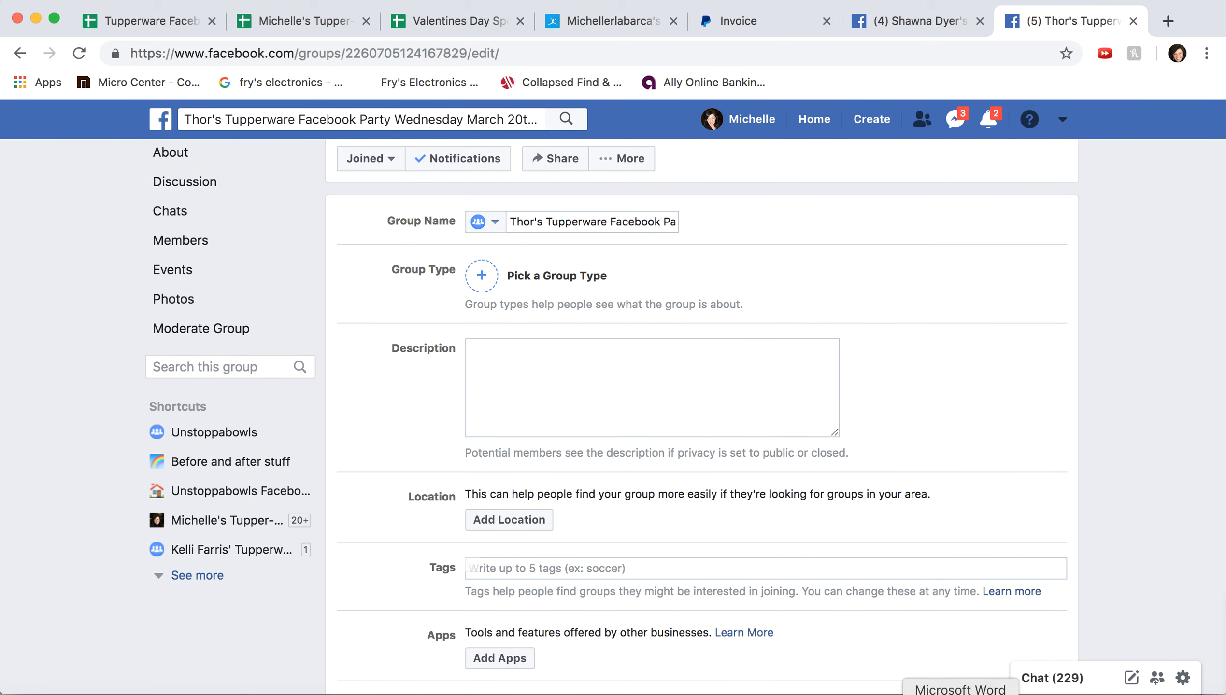
{"action": "left_click", "coordinate": [689, 692]}
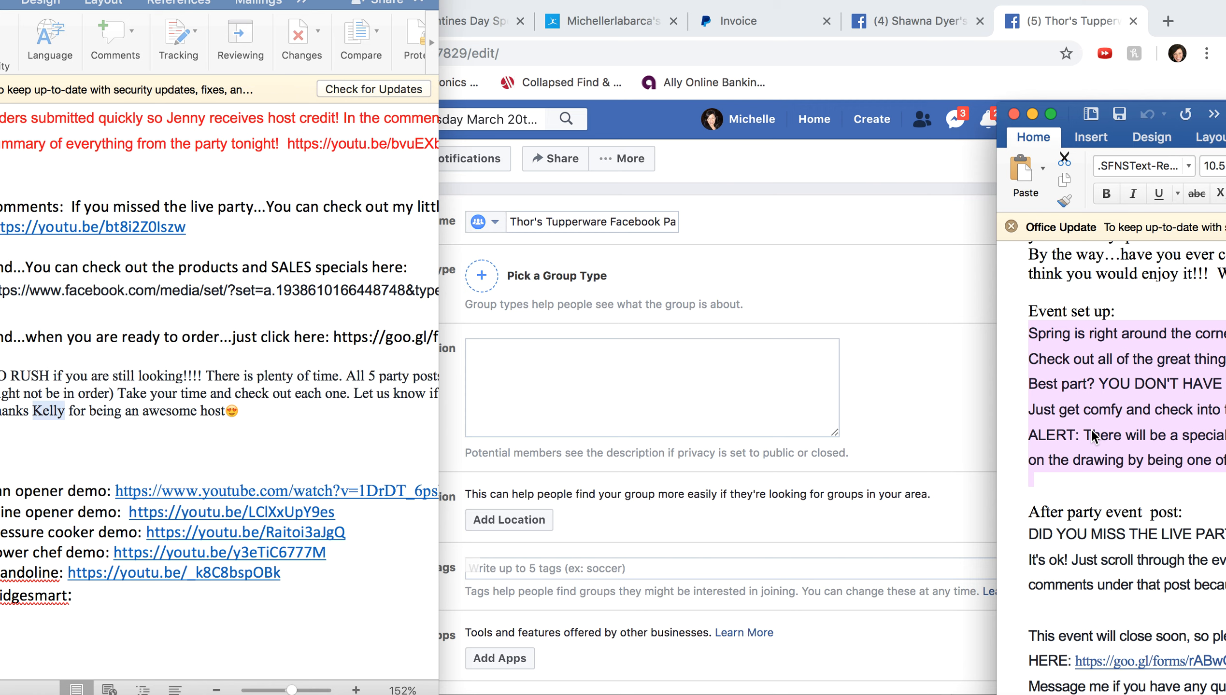
{"action": "left_click", "coordinate": [597, 357]}
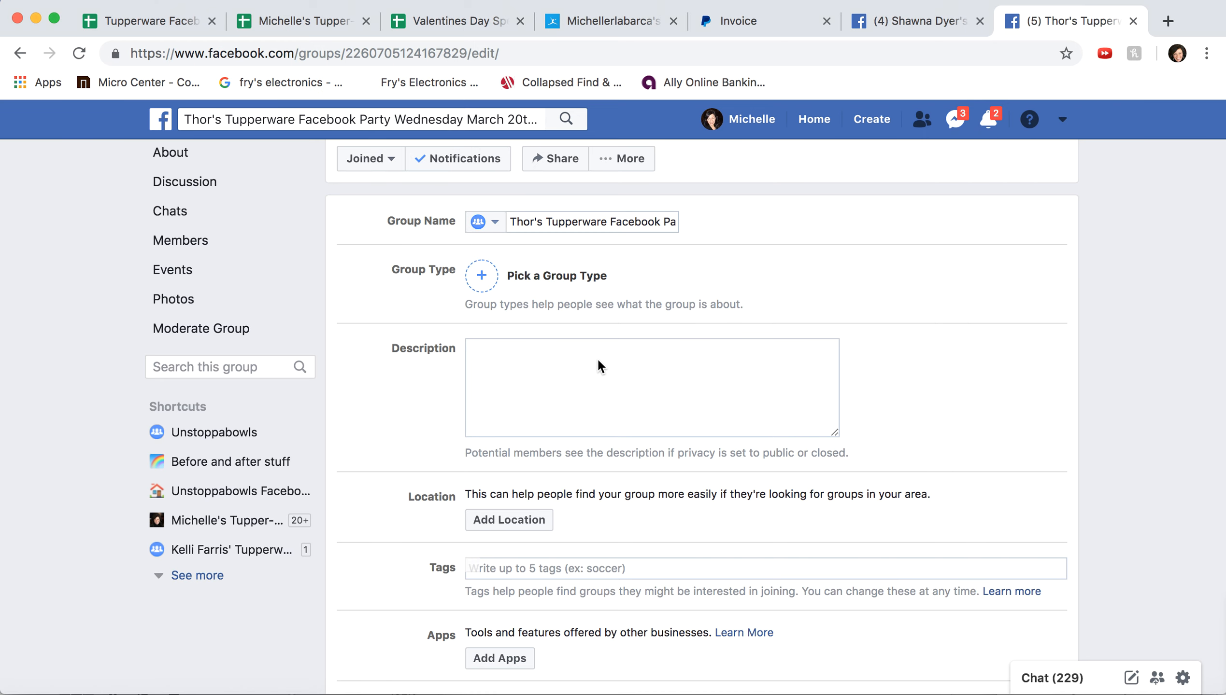
{"action": "left_click", "coordinate": [593, 363]}
{"action": "type", "text": "Spring is right around the corner and kitchen wants a fresh new look!! Check out all of the great things that Tupperware has to offer that will help your kitchen look and feel AMAZING!  Best part? YOU DON'T HAVE TO GO ANYWHERE! Just get comfy and check into the 30 minute event next Tuesday night, March 24th at 8:00 EST. ALERT: There will be a special deal for those that shop on the night of the event...plus a free gift drawing!!! Get in on the drawing by being one of the first 20 to reply YES!!!"}
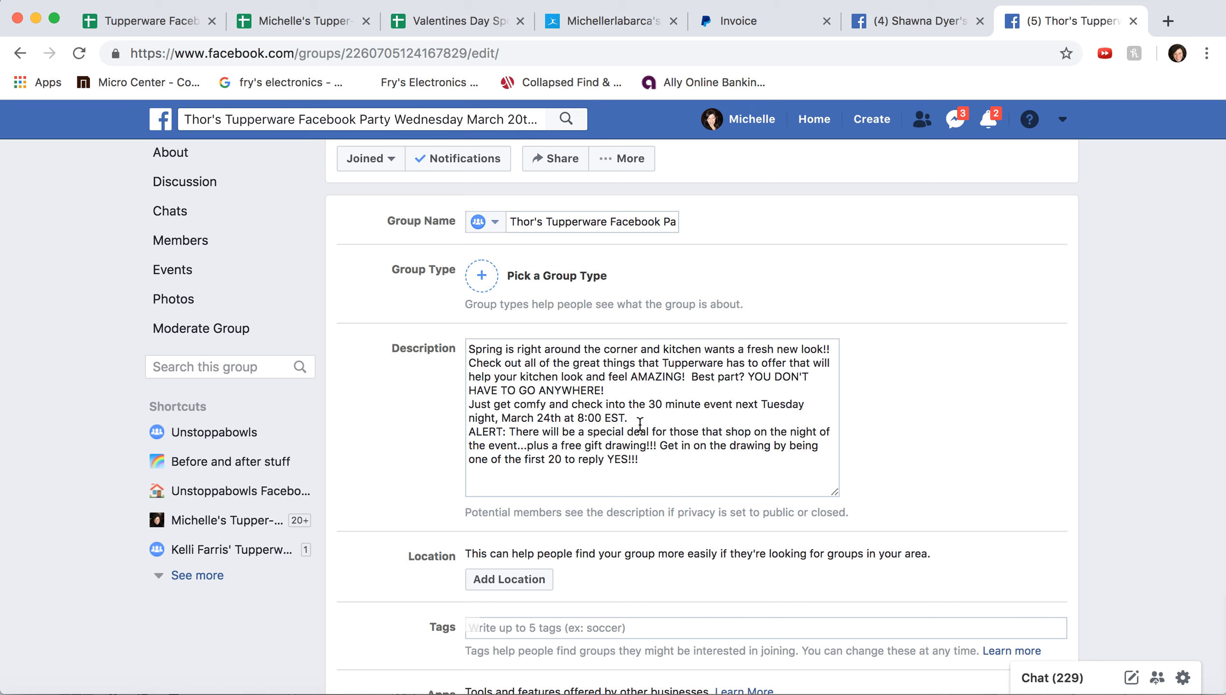
Step: Change the event timing in the group description to next Wednesday night, March 20th at 8:00 CST
{"action": "left_click_drag", "start_coordinate": [785, 404], "coordinate": [763, 405]}
{"action": "type", "text": "Wednes"}
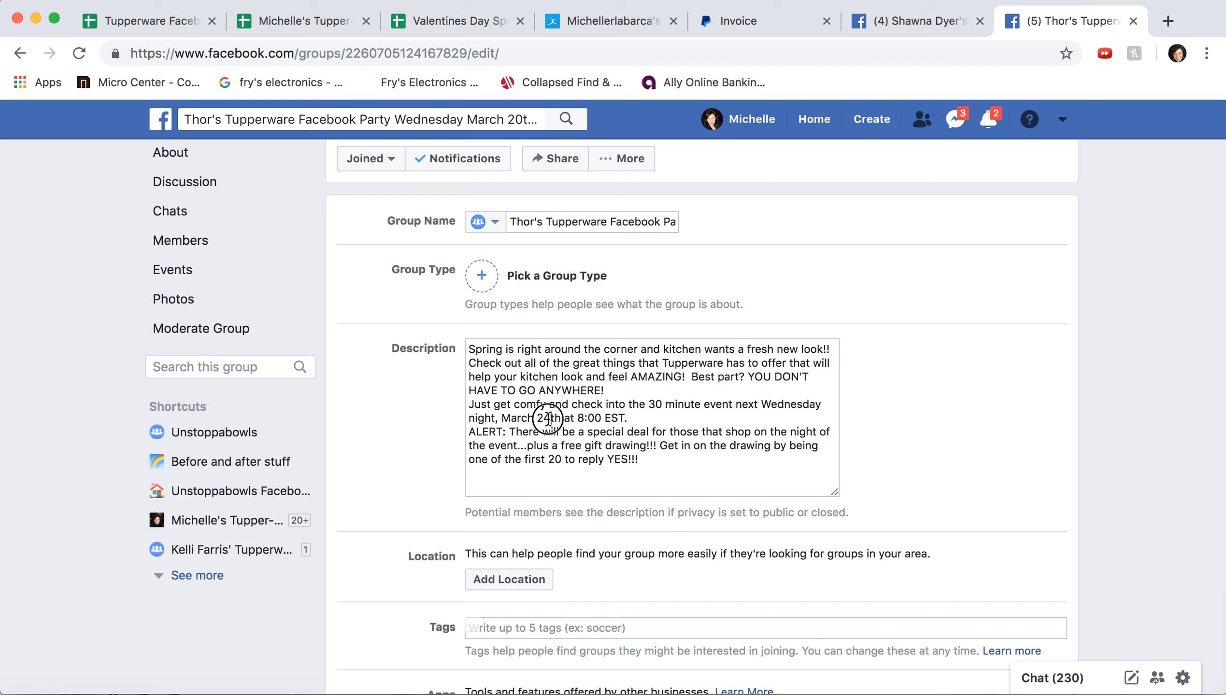
{"action": "type", "text": "0"}
{"action": "left_click", "coordinate": [611, 420]}
{"action": "key", "text": "BackSpace"}
{"action": "type", "text": "C"}
Step: Find the PostMyParty app by searching "postm" and add it to the group
{"action": "scroll", "coordinate": [588, 438], "scroll_direction": "down", "scroll_amount": 2}
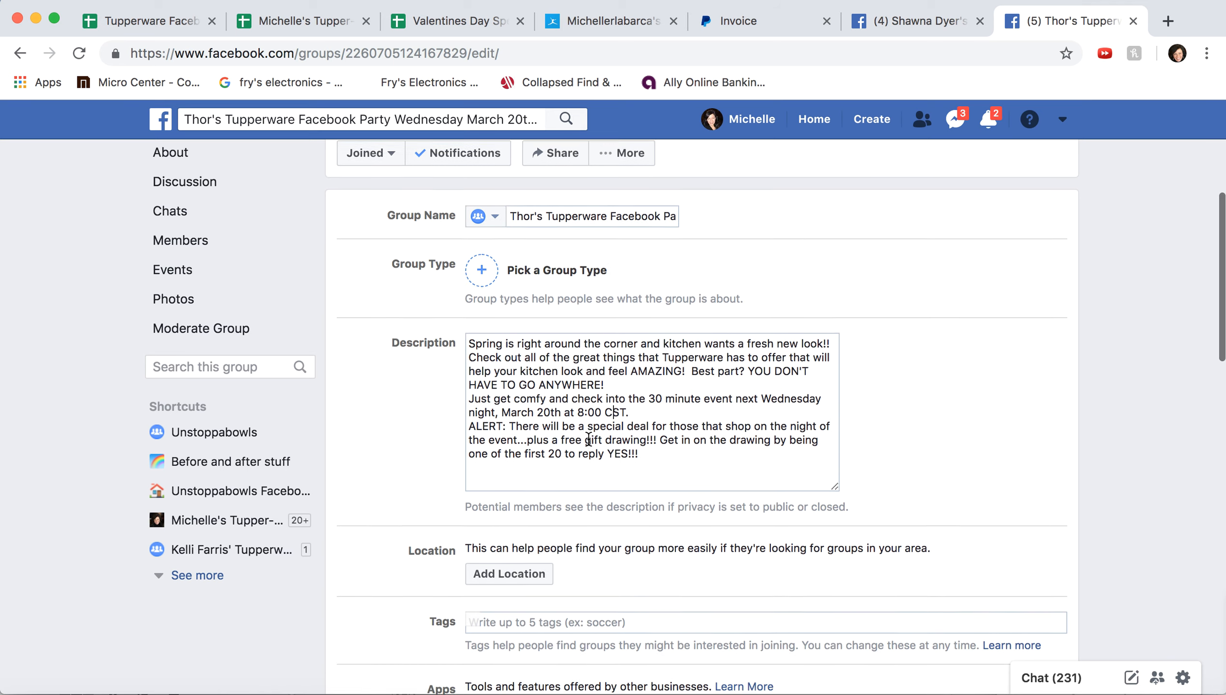
{"action": "scroll", "coordinate": [588, 438], "scroll_direction": "down", "scroll_amount": 8}
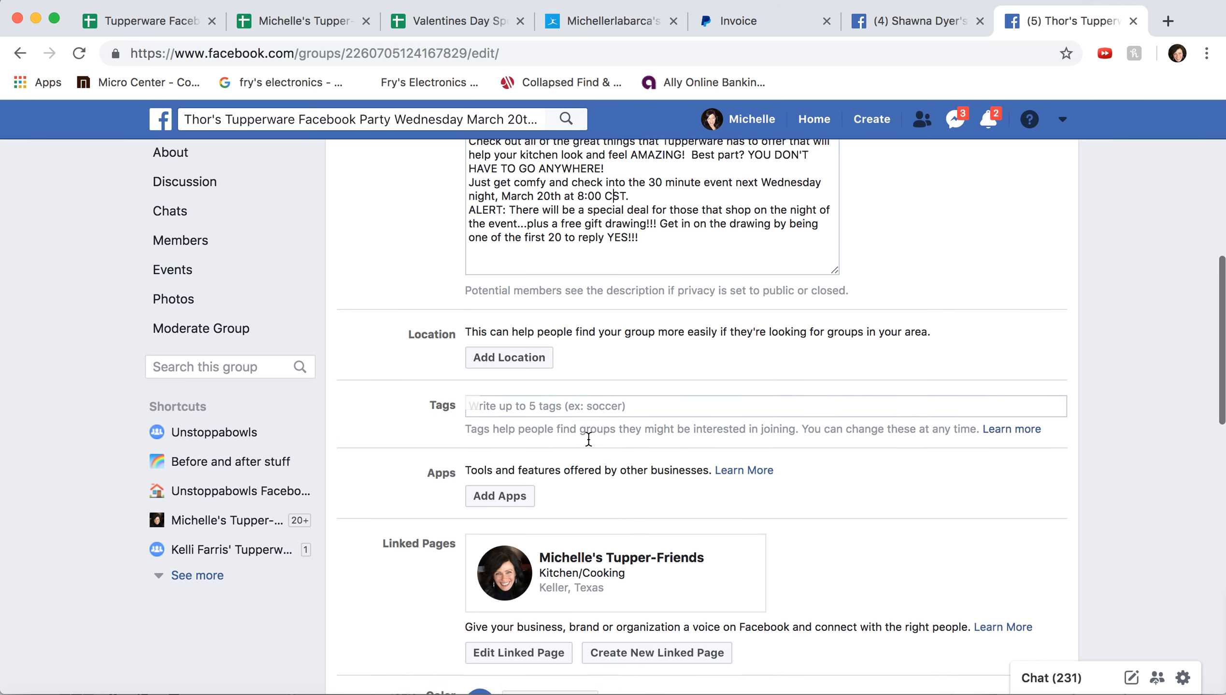
{"action": "scroll", "coordinate": [587, 436], "scroll_direction": "down", "scroll_amount": 3}
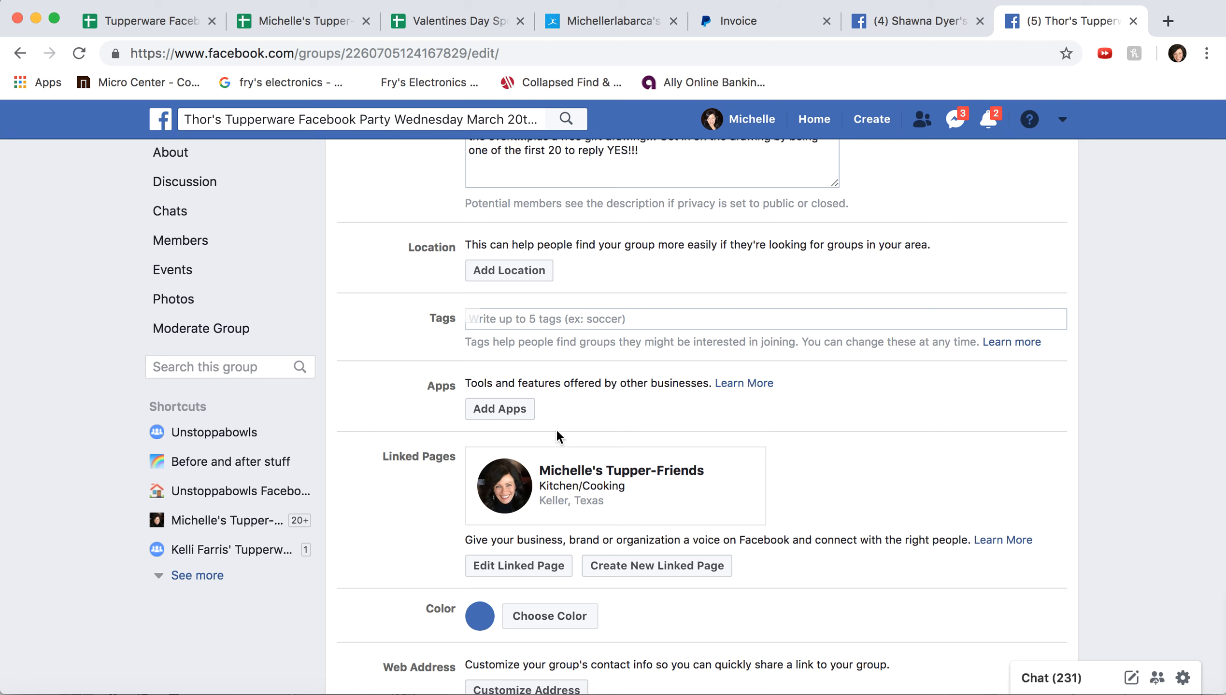
{"action": "left_click", "coordinate": [520, 412]}
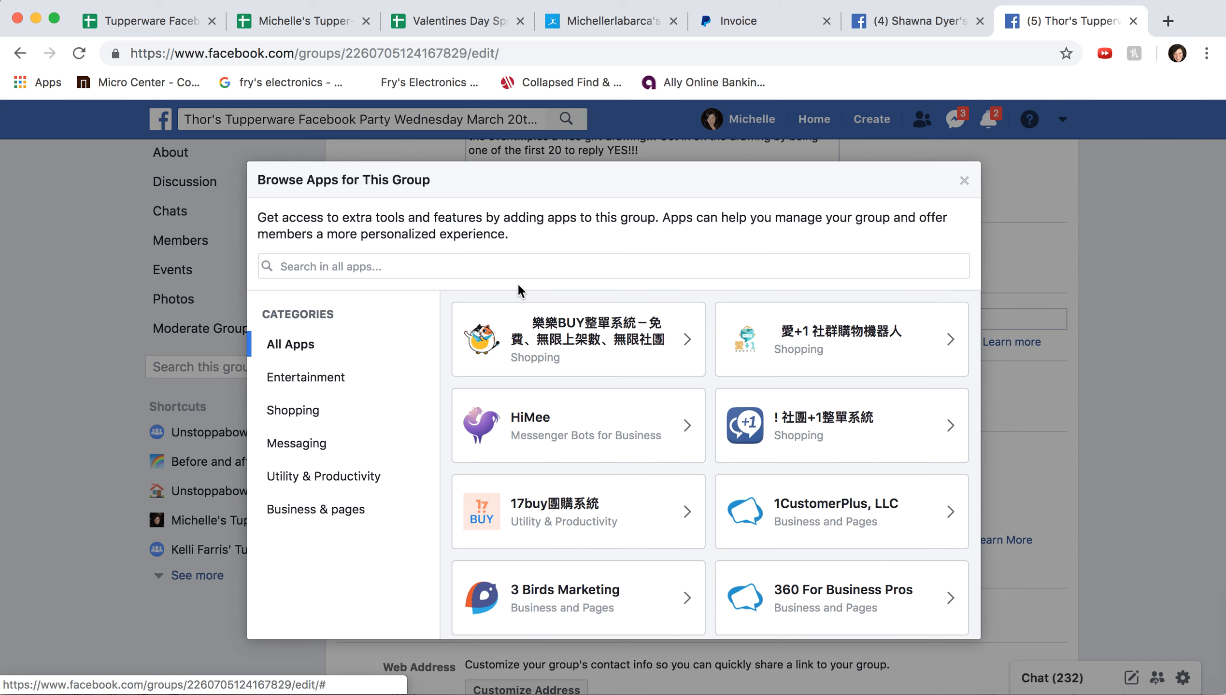
{"action": "left_click", "coordinate": [513, 266]}
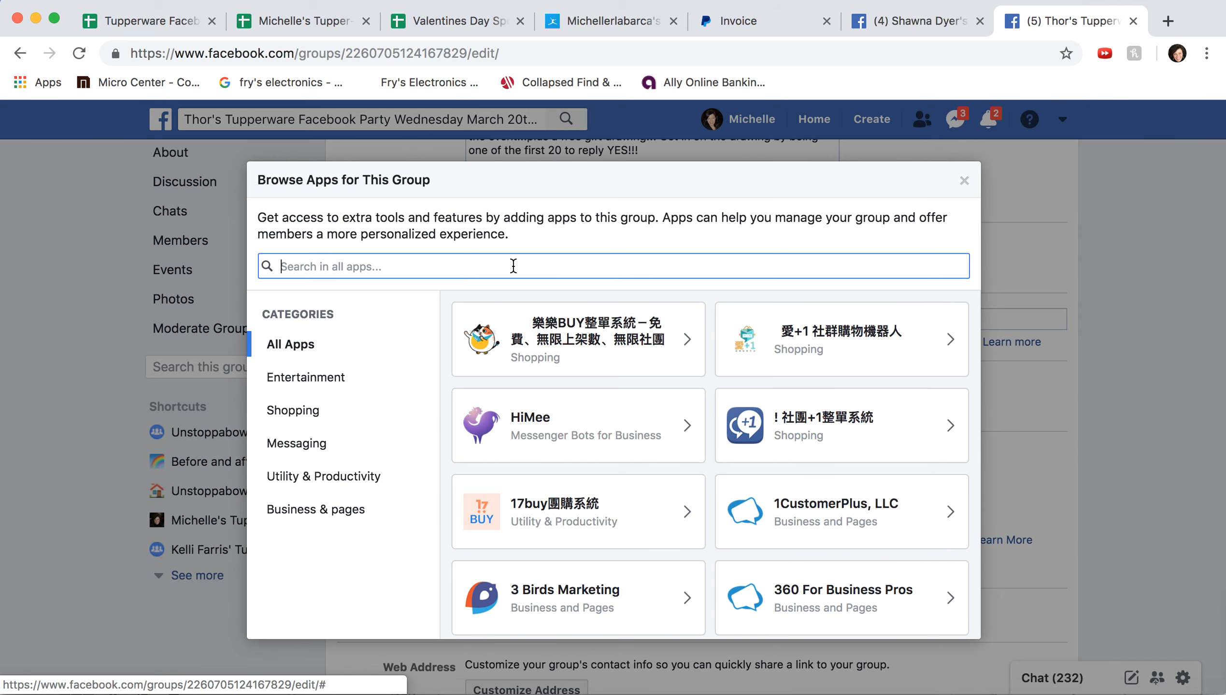
{"action": "type", "text": "postm"}
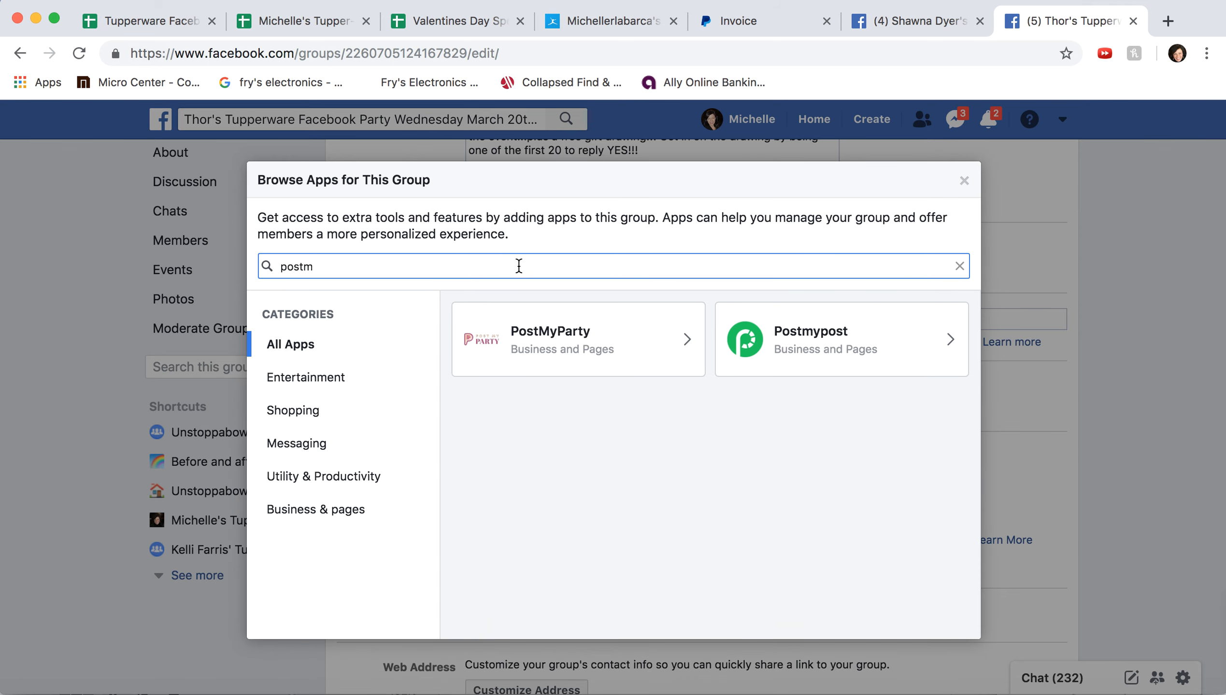
{"action": "left_click", "coordinate": [531, 332]}
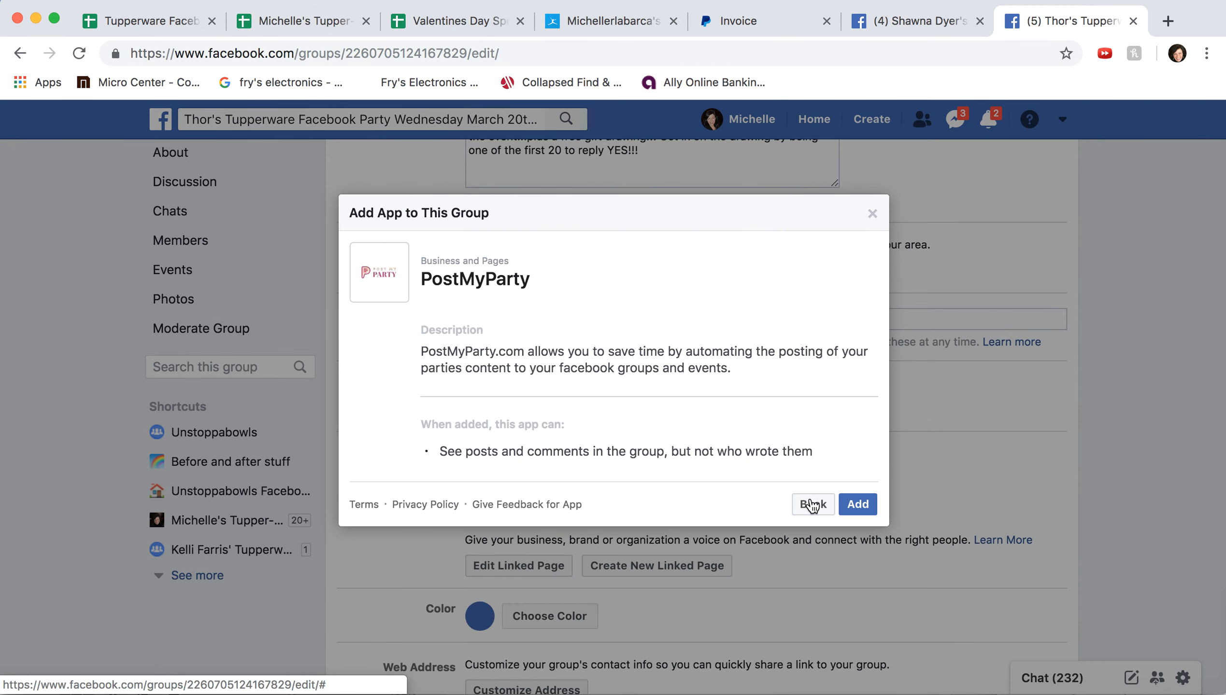
{"action": "left_click", "coordinate": [858, 505]}
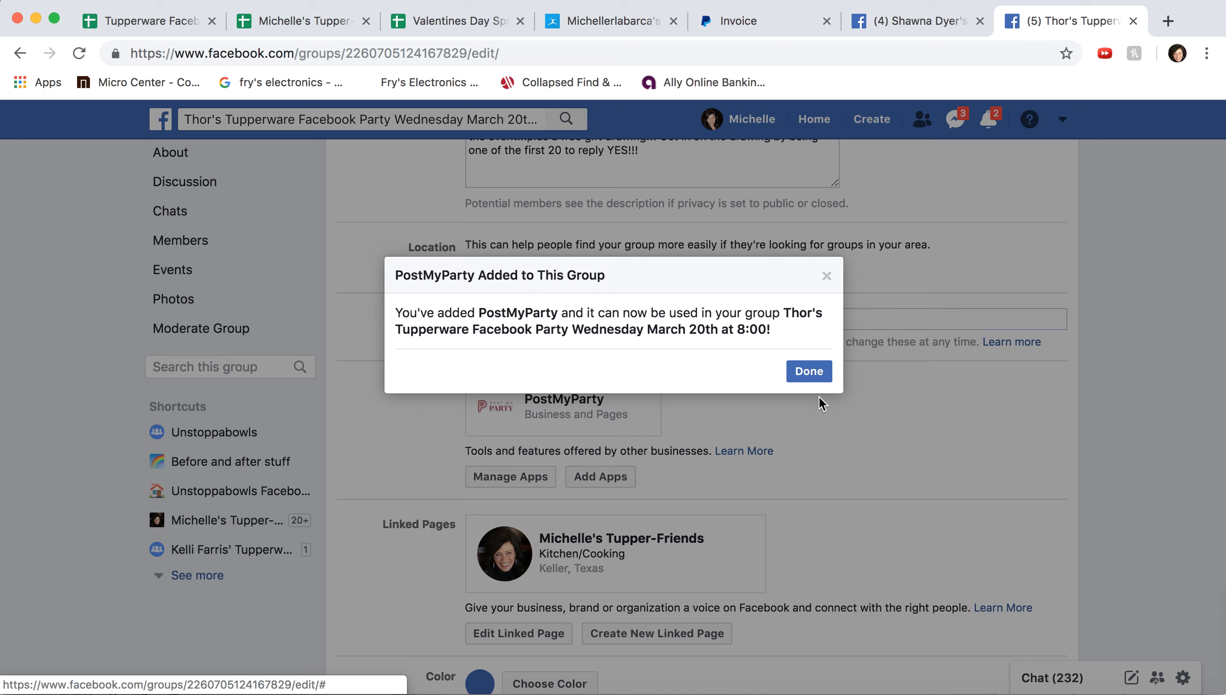
{"action": "left_click", "coordinate": [809, 371]}
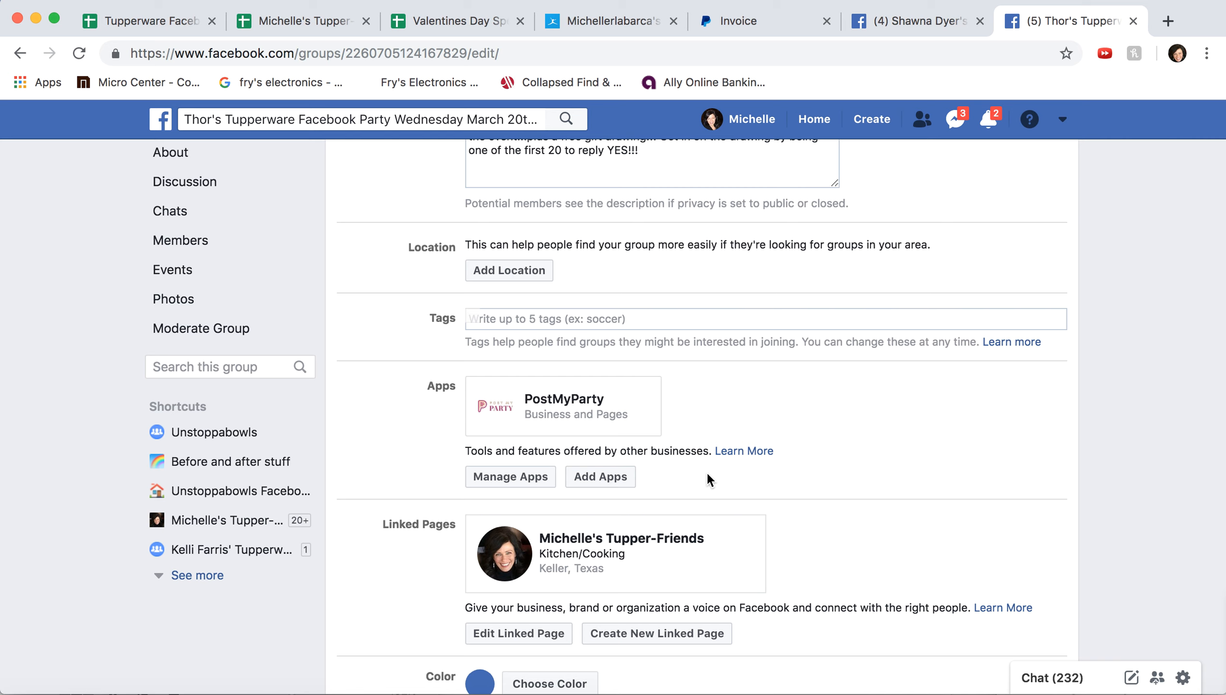
Step: Set the group's color to light olive green and apply it
{"action": "scroll", "coordinate": [848, 476], "scroll_direction": "down", "scroll_amount": 6}
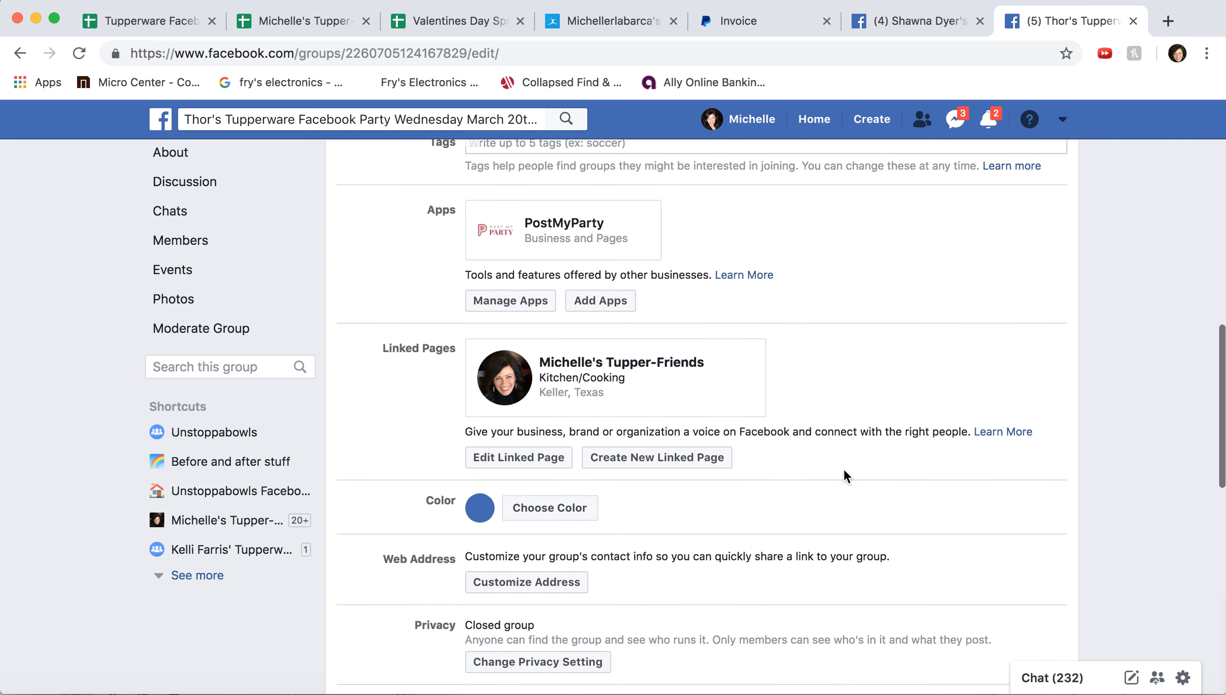
{"action": "left_click", "coordinate": [574, 395]}
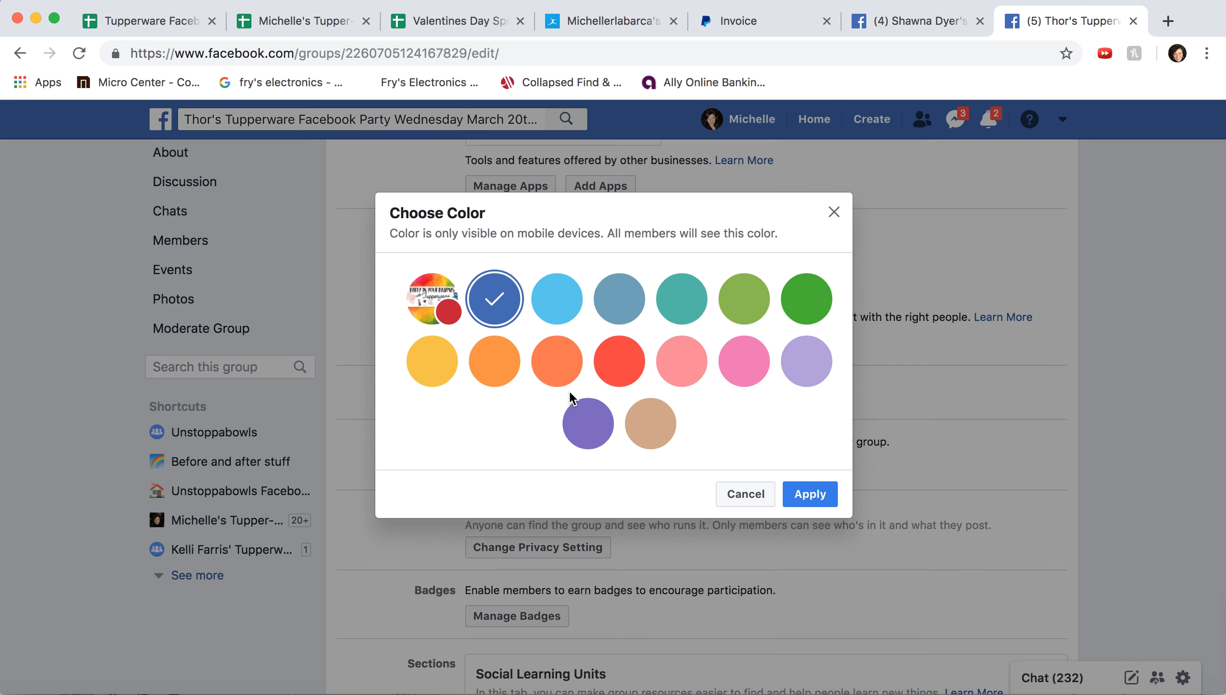
{"action": "left_click", "coordinate": [742, 319]}
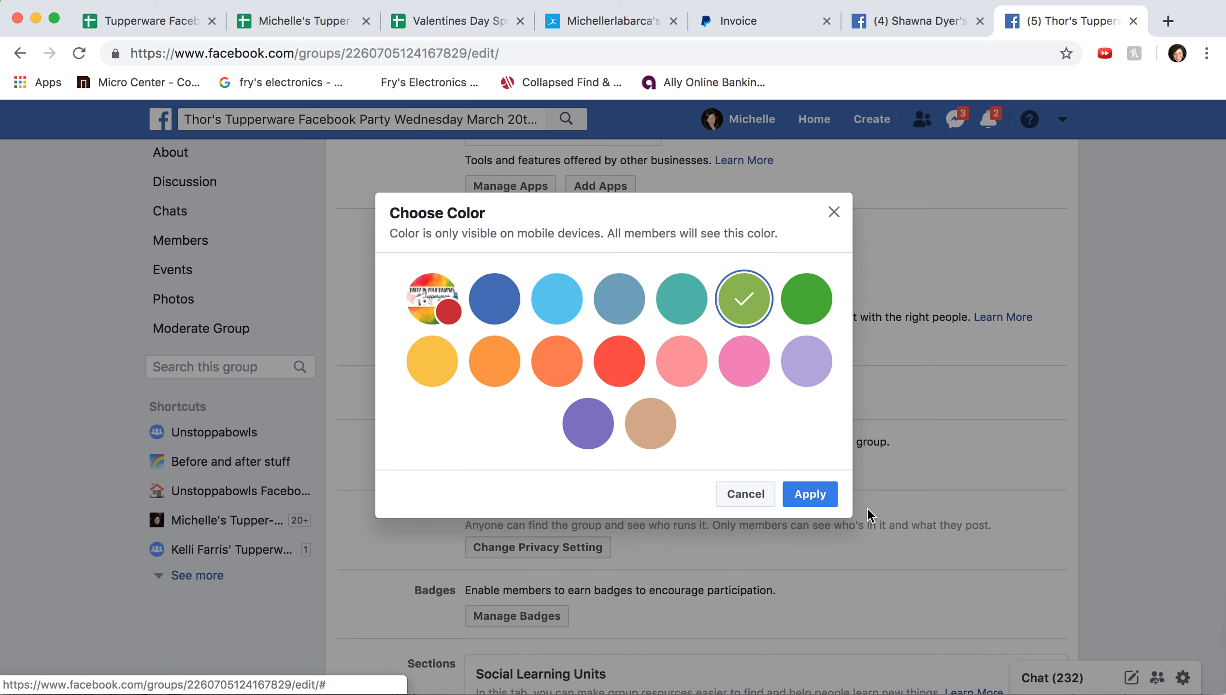
{"action": "left_click", "coordinate": [810, 494]}
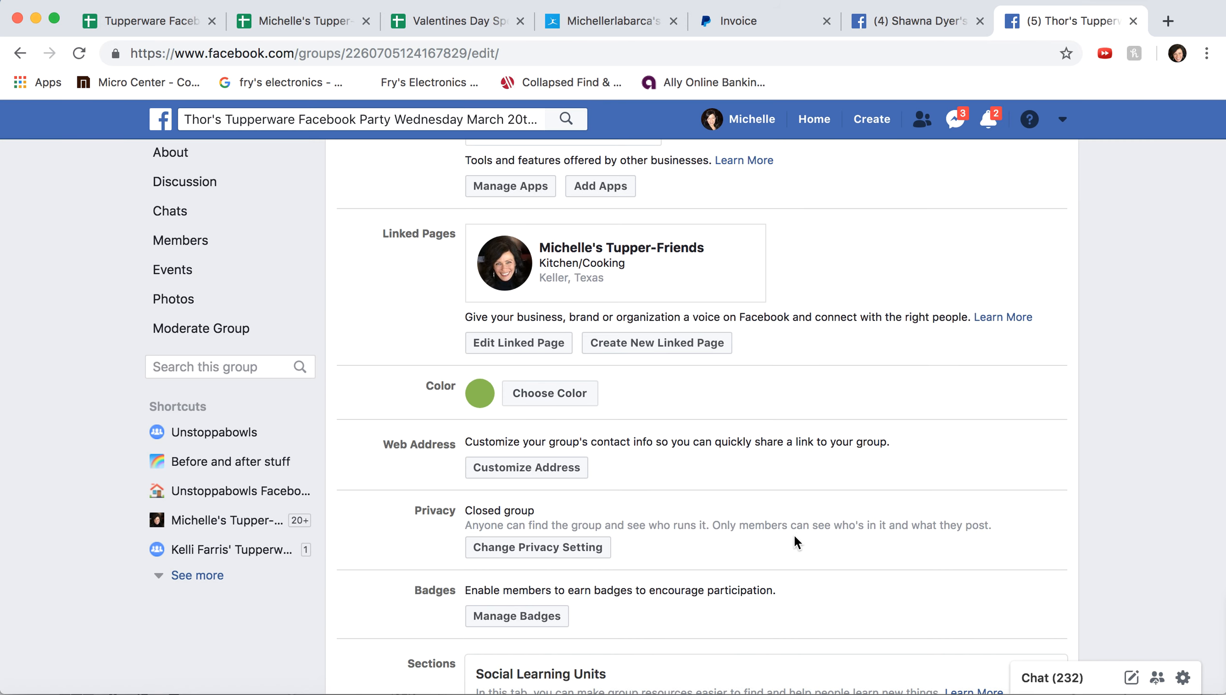
Step: Start customizing the group's web address and enter the alias "thor'sparty"
{"action": "scroll", "coordinate": [794, 537], "scroll_direction": "down", "scroll_amount": 4}
{"action": "scroll", "coordinate": [794, 537], "scroll_direction": "down", "scroll_amount": 7}
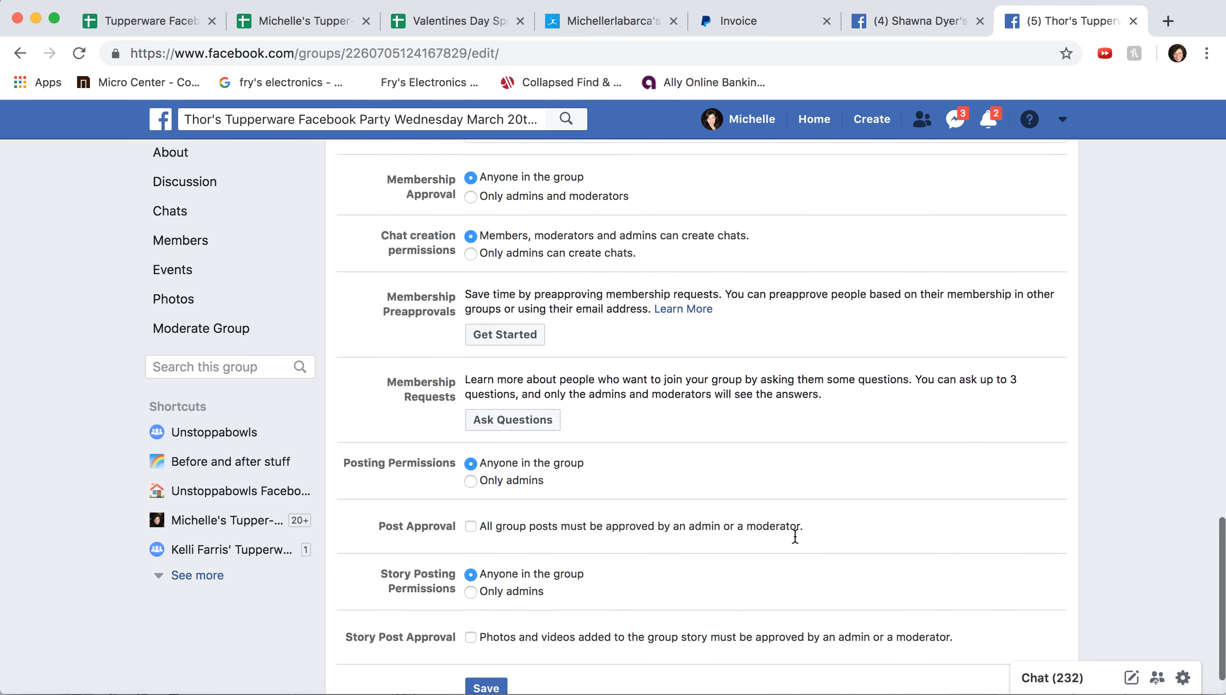
{"action": "left_click", "coordinate": [486, 650]}
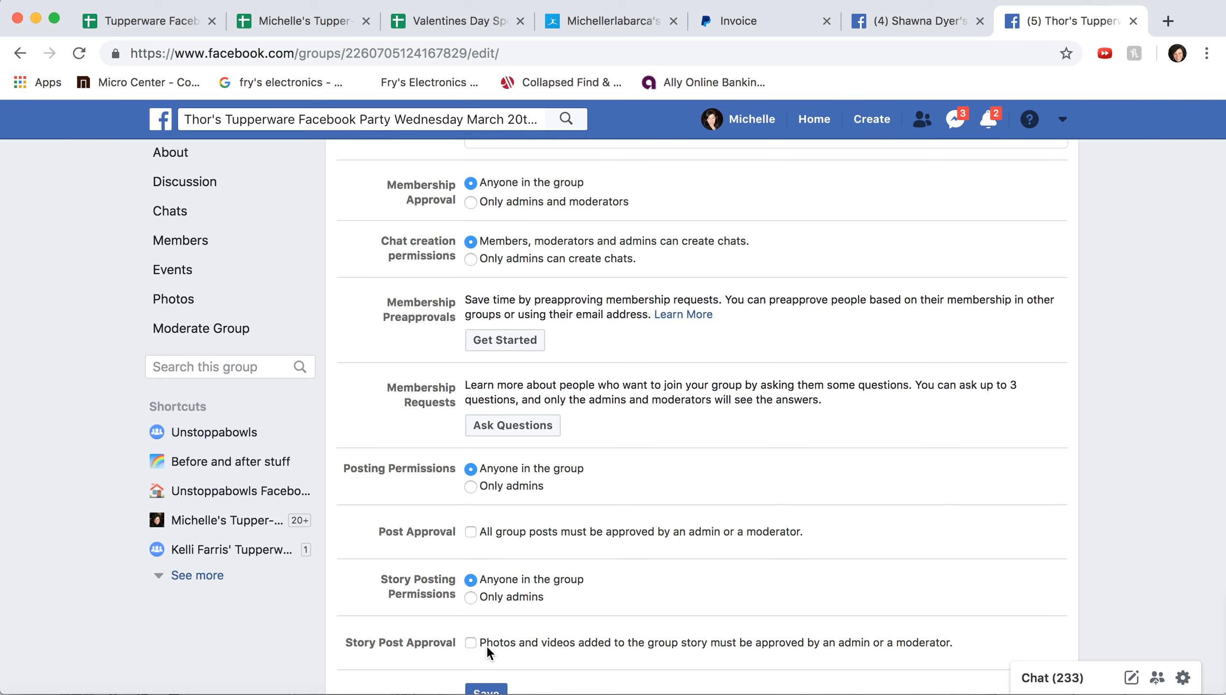
{"action": "scroll", "coordinate": [524, 569], "scroll_direction": "up", "scroll_amount": 6}
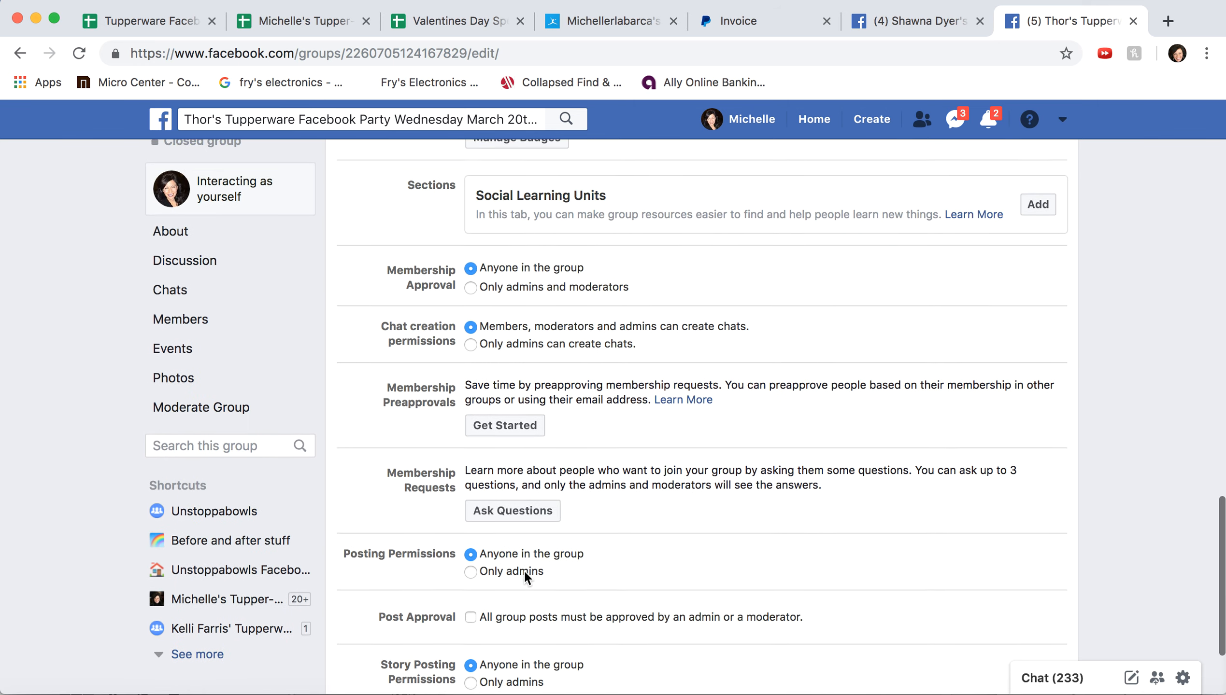
{"action": "scroll", "coordinate": [524, 569], "scroll_direction": "up", "scroll_amount": 3}
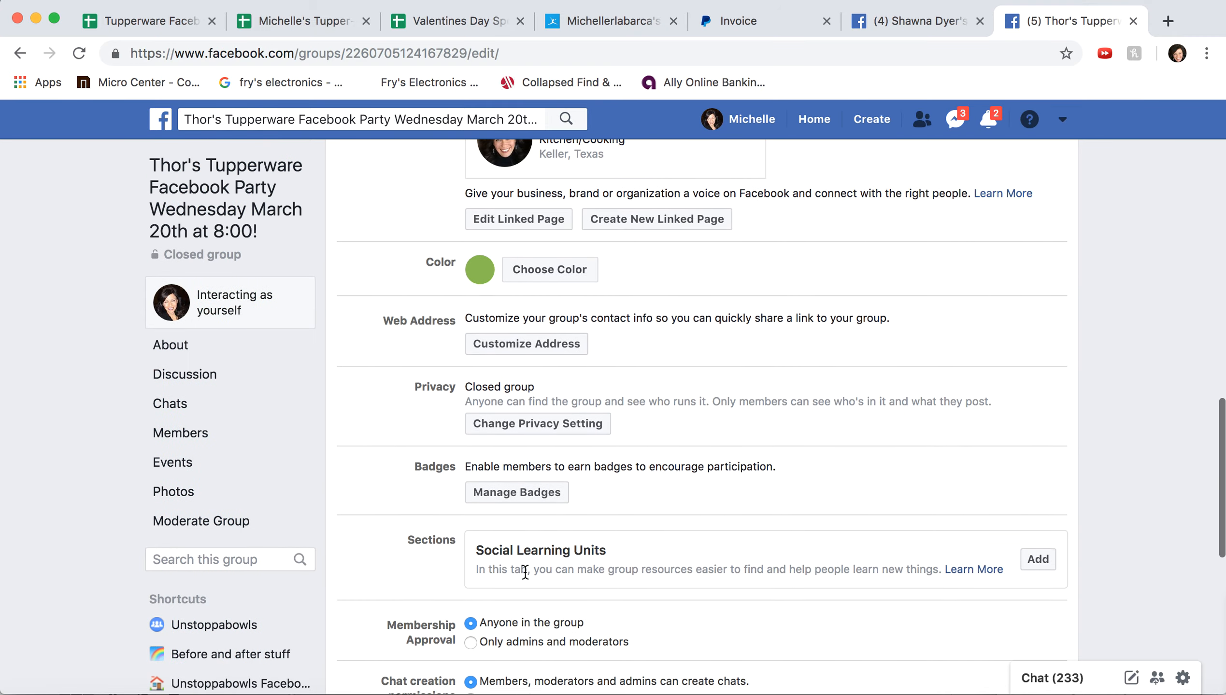
{"action": "left_click", "coordinate": [519, 349]}
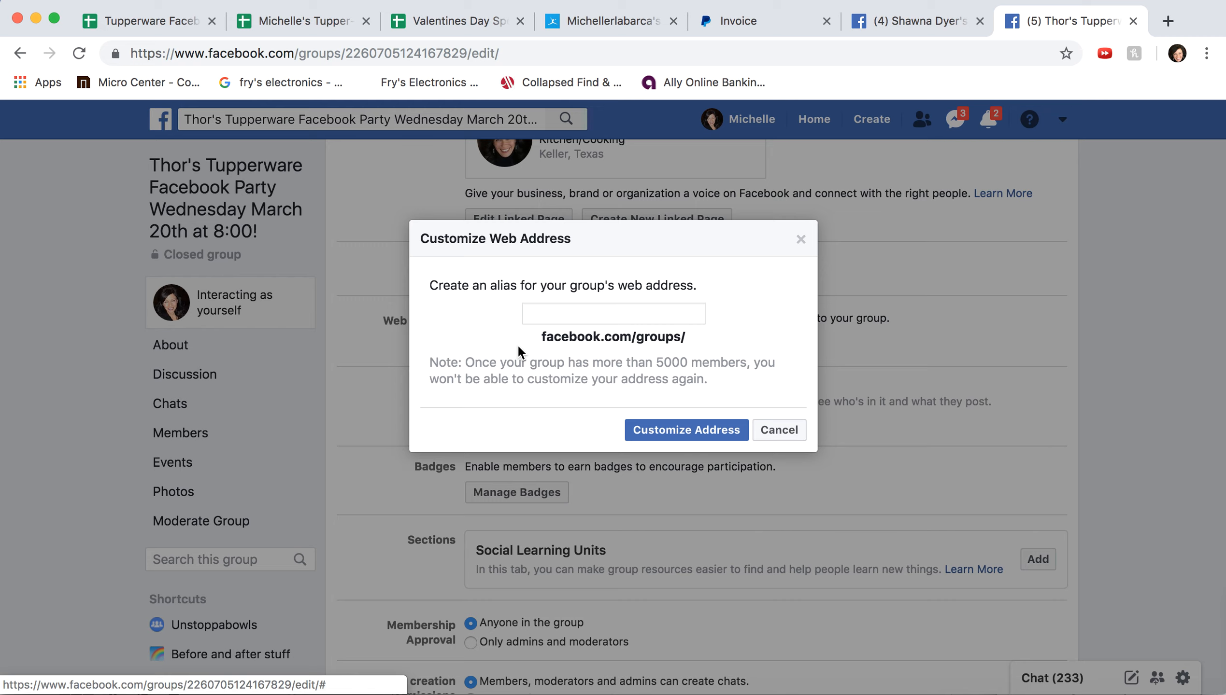
{"action": "left_click", "coordinate": [551, 314]}
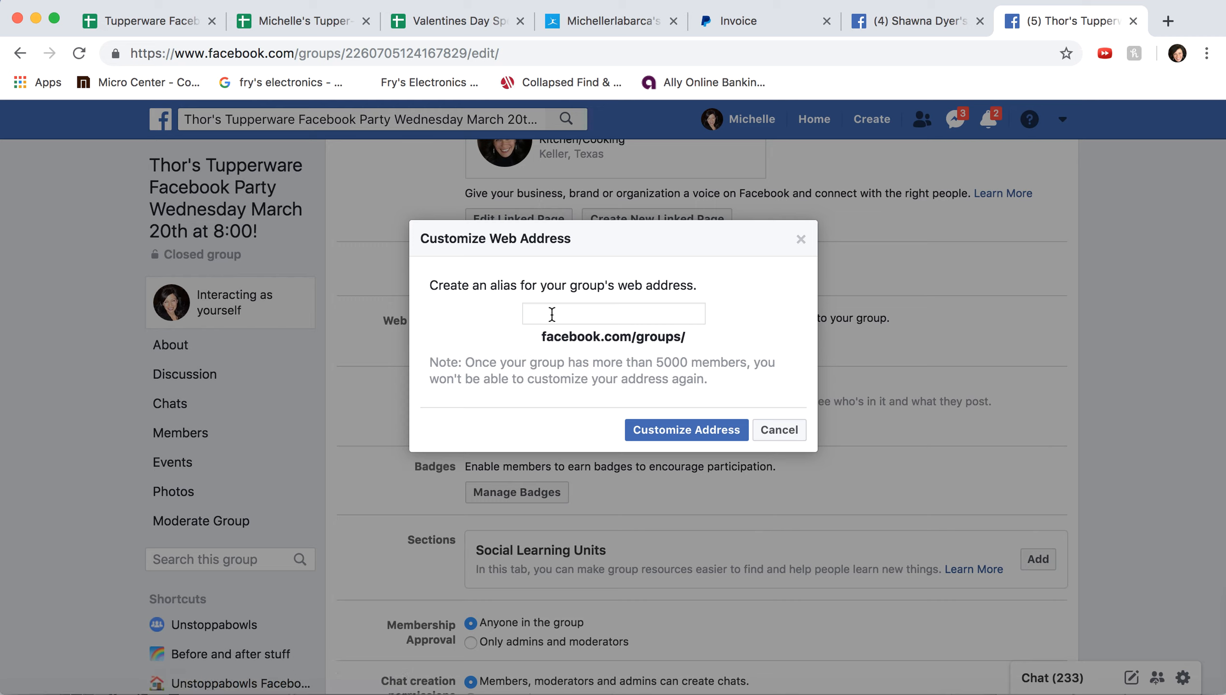
{"action": "type", "text": "thor's par"}
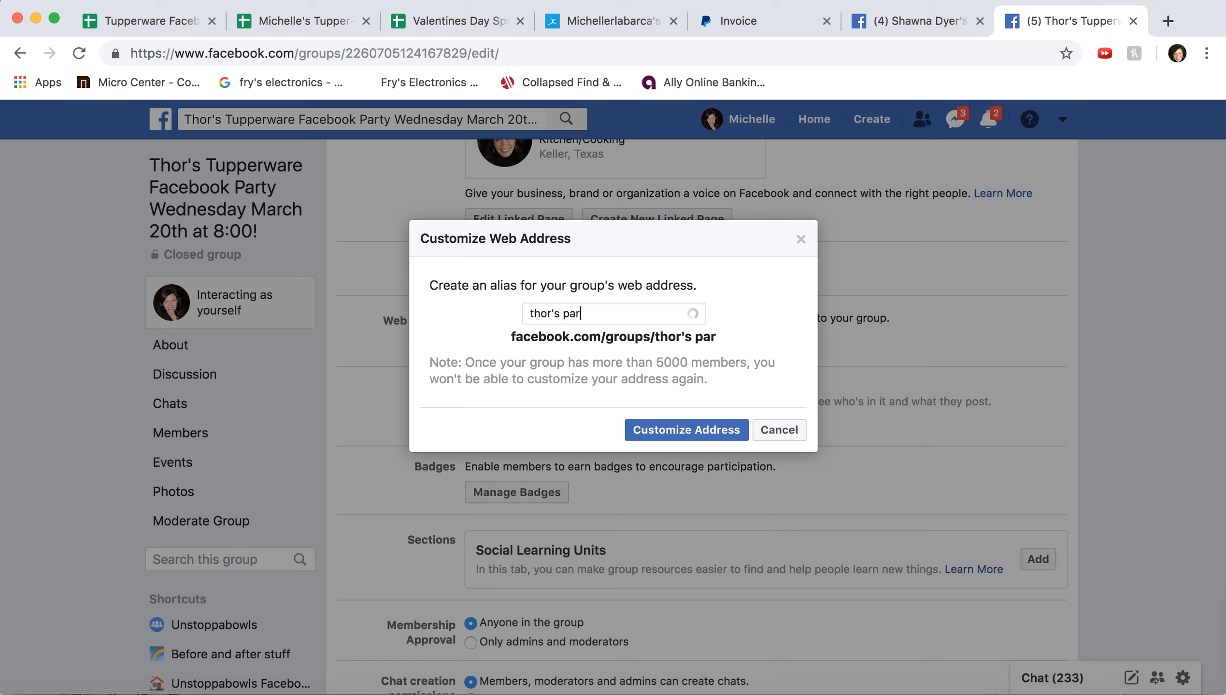
{"action": "type", "text": "ty"}
{"action": "key", "text": "BackSpace"}
{"action": "key", "text": "BackSpace"}
{"action": "key", "text": "BackSpace"}
{"action": "key", "text": "BackSpace"}
{"action": "key", "text": "BackSpace"}
{"action": "key", "text": "BackSpace"}
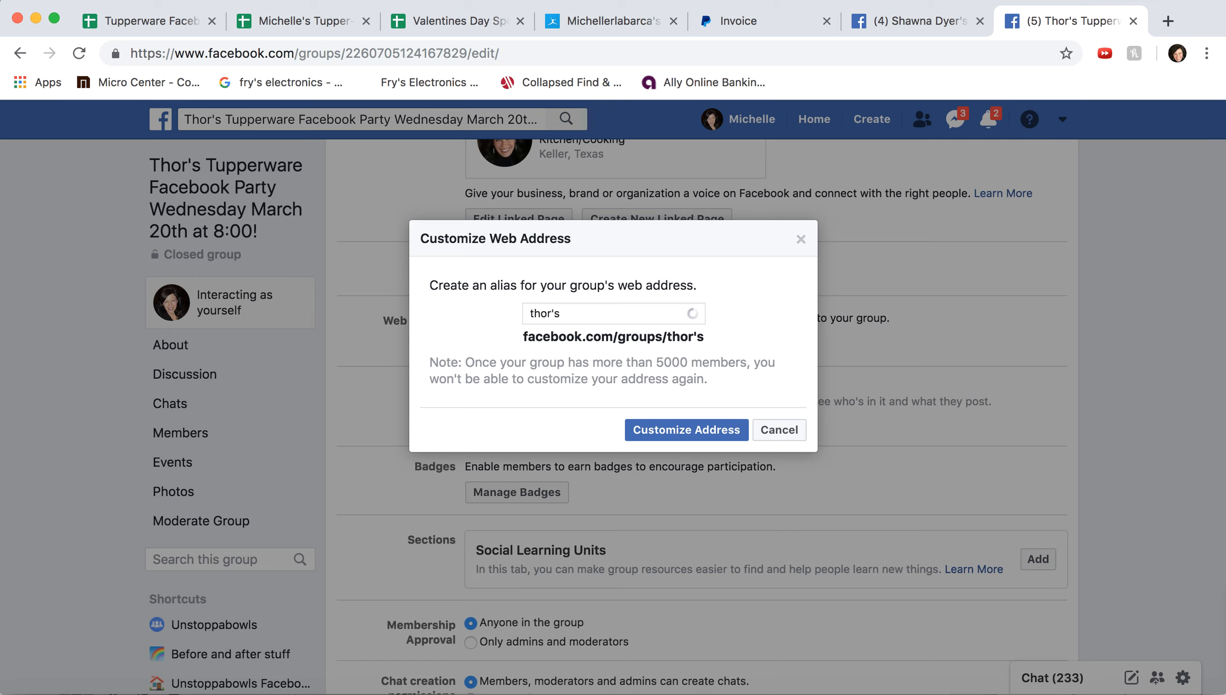
{"action": "type", "text": "part"}
{"action": "key", "text": "BackSpace"}
{"action": "key", "text": "BackSpace"}
{"action": "key", "text": "BackSpace"}
{"action": "key", "text": "BackSpace"}
{"action": "key", "text": "BackSpace"}
{"action": "type", "text": "party"}
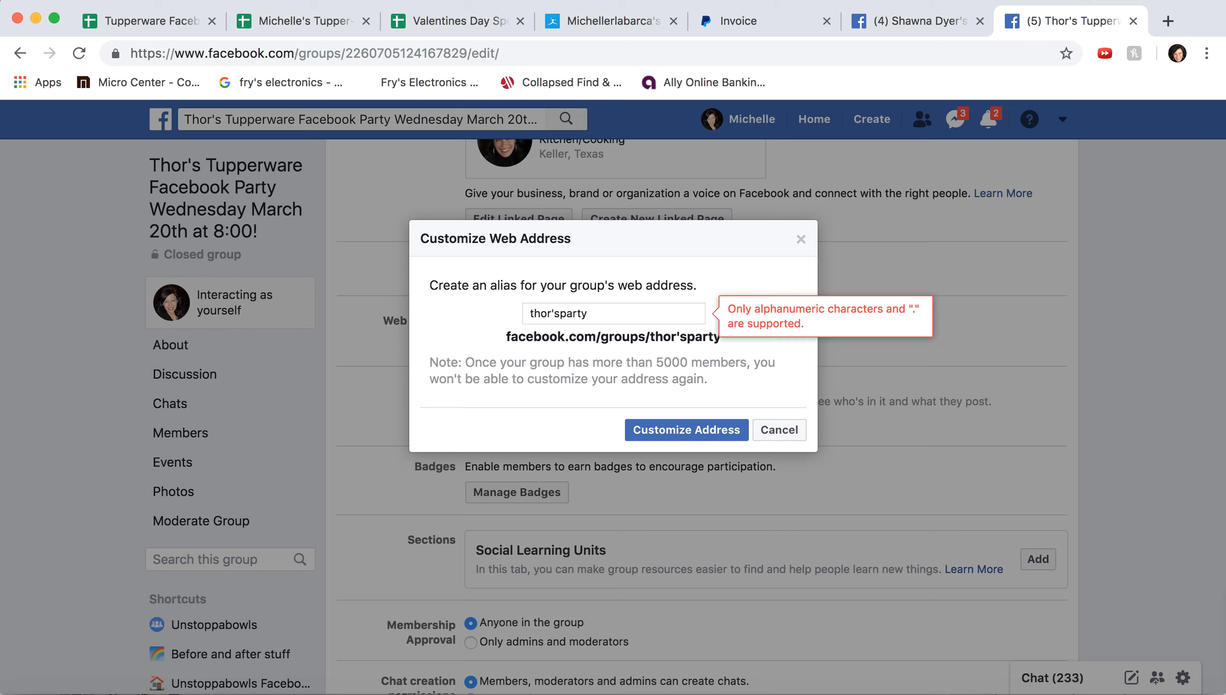
Step: Remove the apostrophe so the web address alias reads "thorsparty" and apply it
{"action": "left_click", "coordinate": [679, 337]}
{"action": "left_click", "coordinate": [592, 314]}
{"action": "left_click", "coordinate": [553, 313]}
{"action": "key", "text": "BackSpace"}
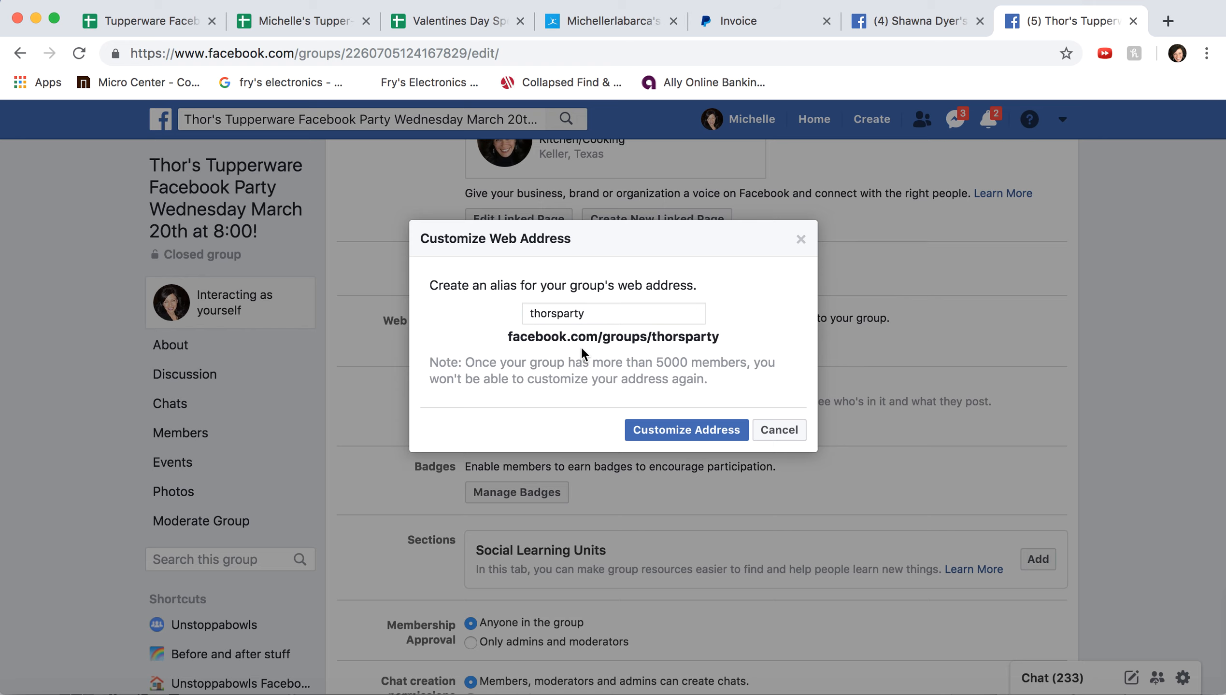
{"action": "left_click", "coordinate": [697, 430]}
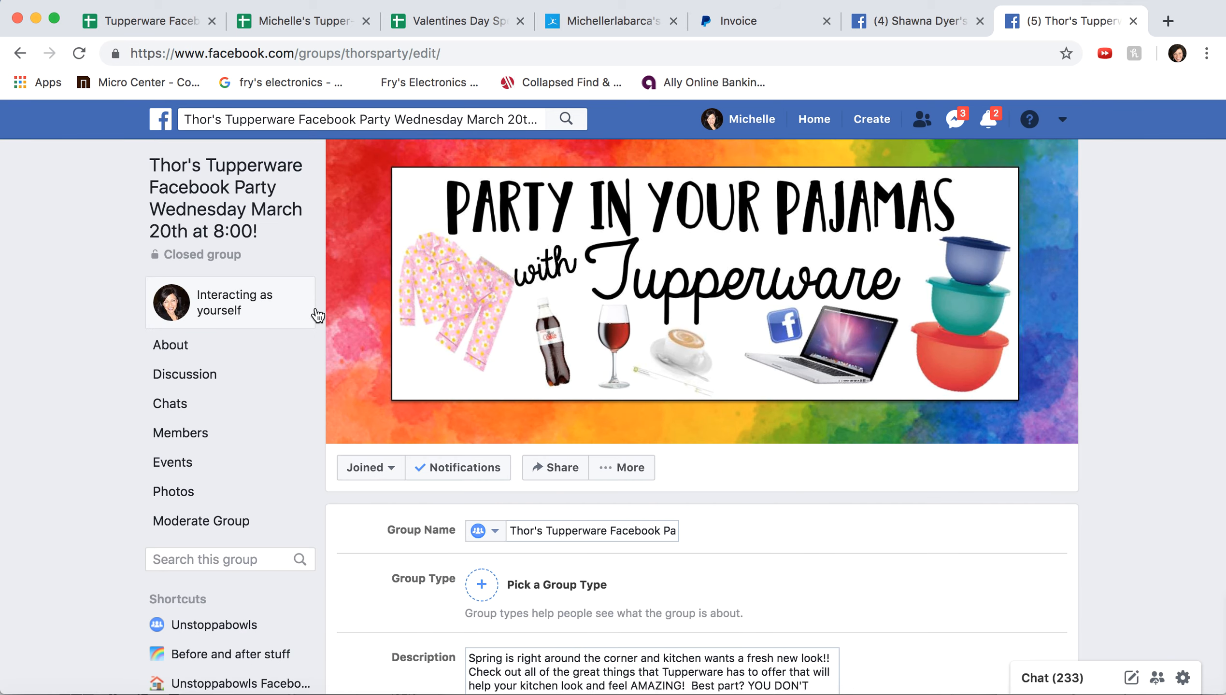
Step: Open the group's discussion page and check the post with the updated description
{"action": "left_click", "coordinate": [222, 202]}
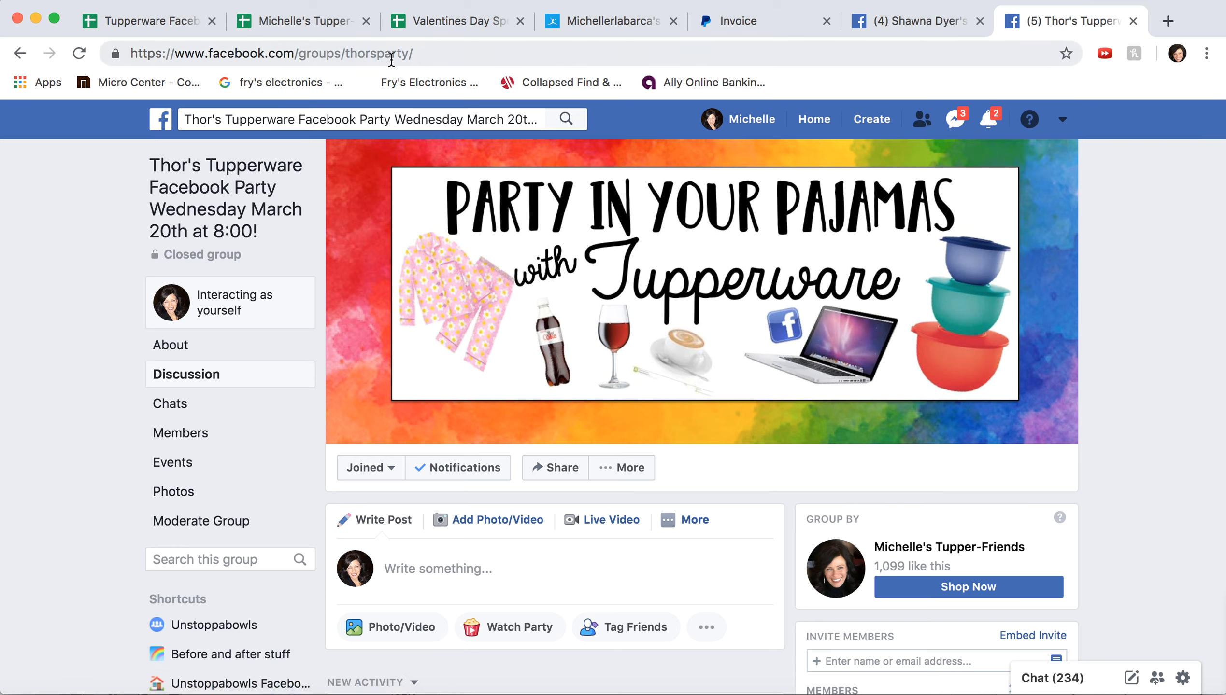
{"action": "scroll", "coordinate": [417, 391], "scroll_direction": "down", "scroll_amount": 2}
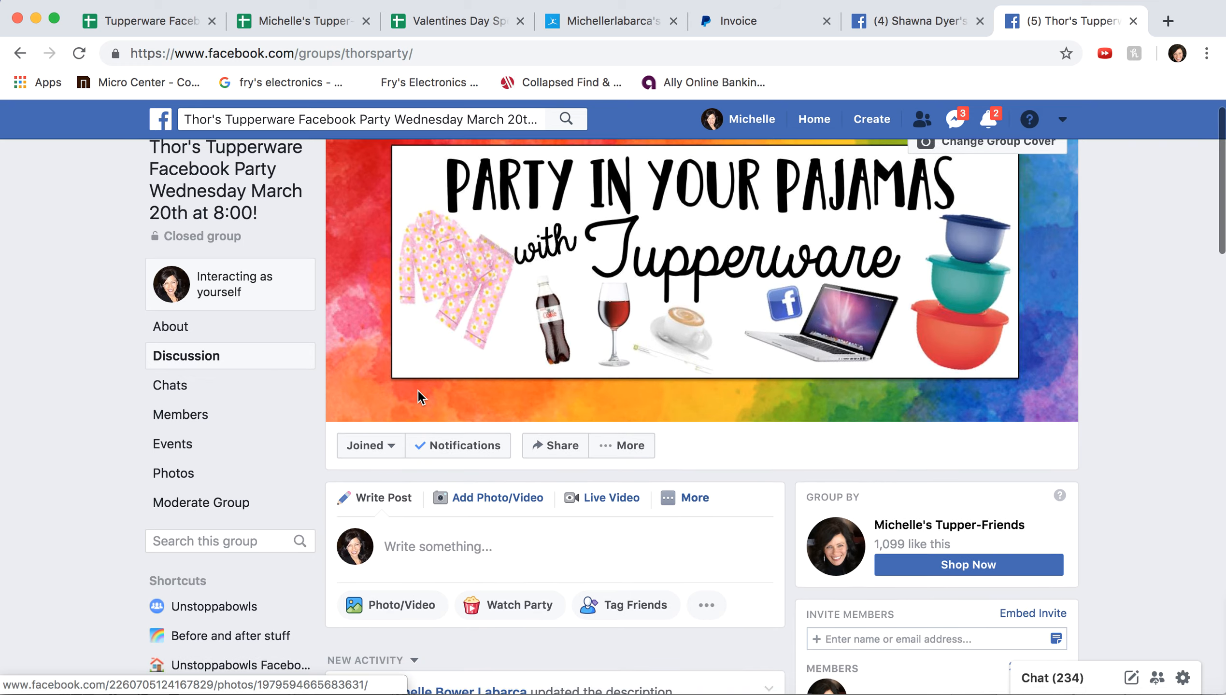
{"action": "scroll", "coordinate": [417, 391], "scroll_direction": "down", "scroll_amount": 10}
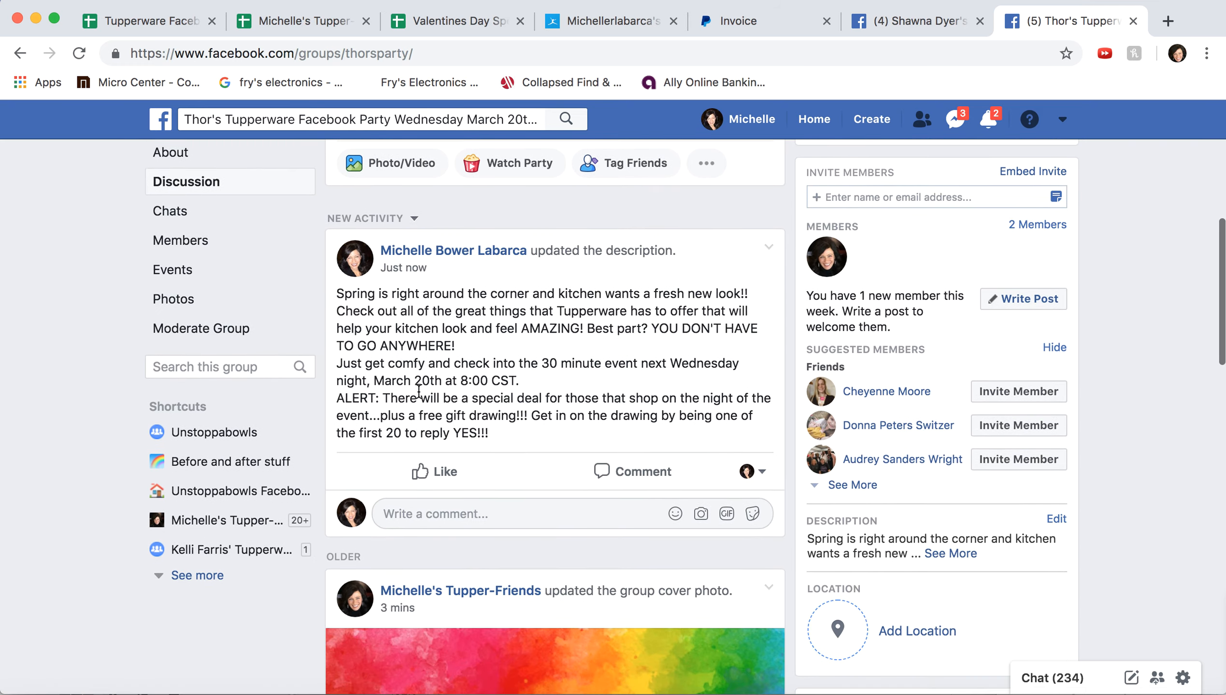
{"action": "scroll", "coordinate": [418, 391], "scroll_direction": "down", "scroll_amount": 4}
Step: Find the party host by first name and invite them to the group as a member
{"action": "scroll", "coordinate": [419, 391], "scroll_direction": "up", "scroll_amount": 14}
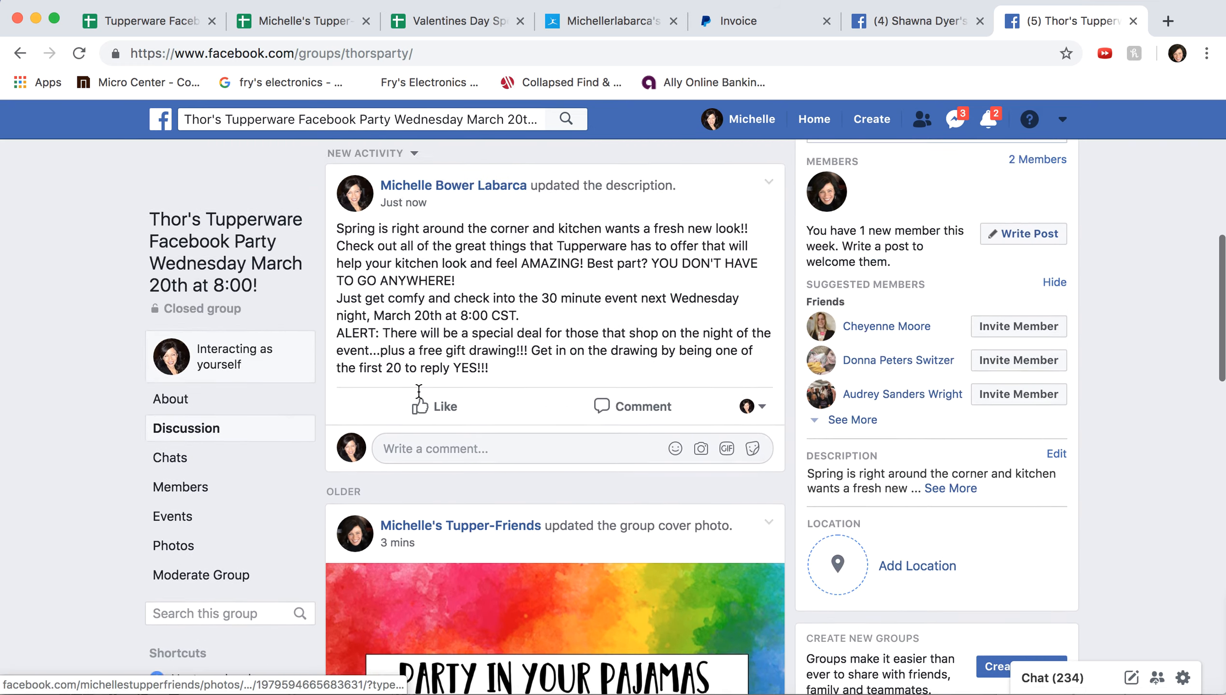
{"action": "left_click", "coordinate": [854, 547]}
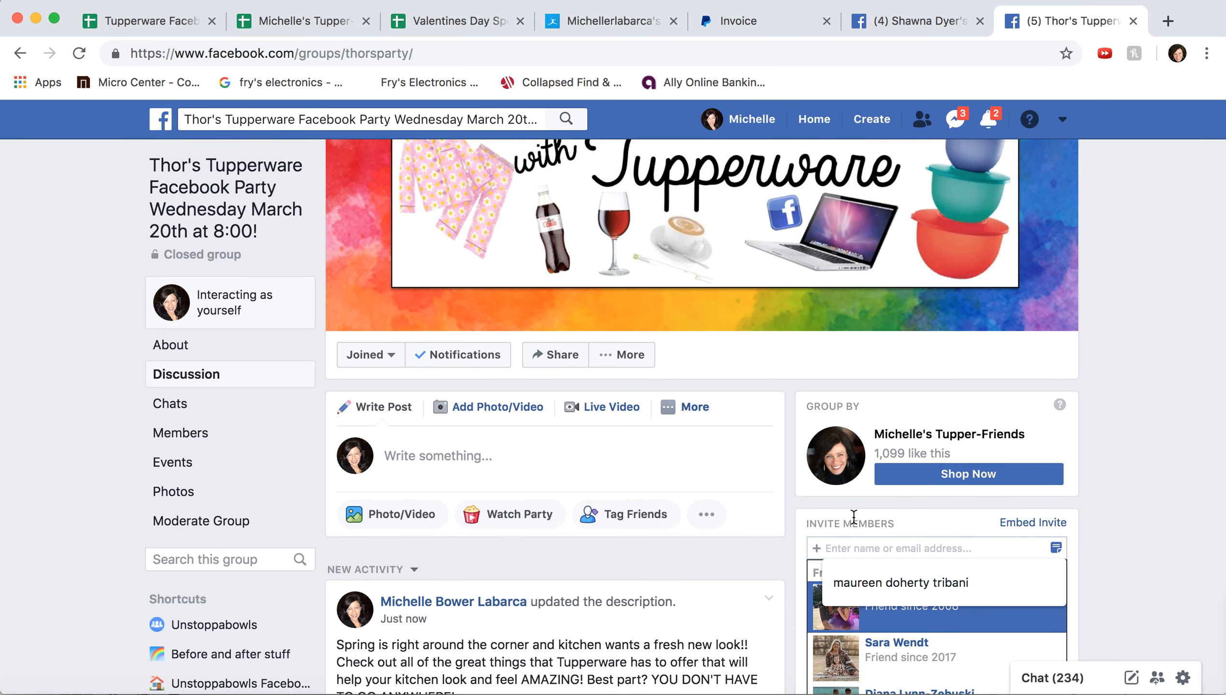
{"action": "type", "text": "thor"}
{"action": "left_click", "coordinate": [908, 615]}
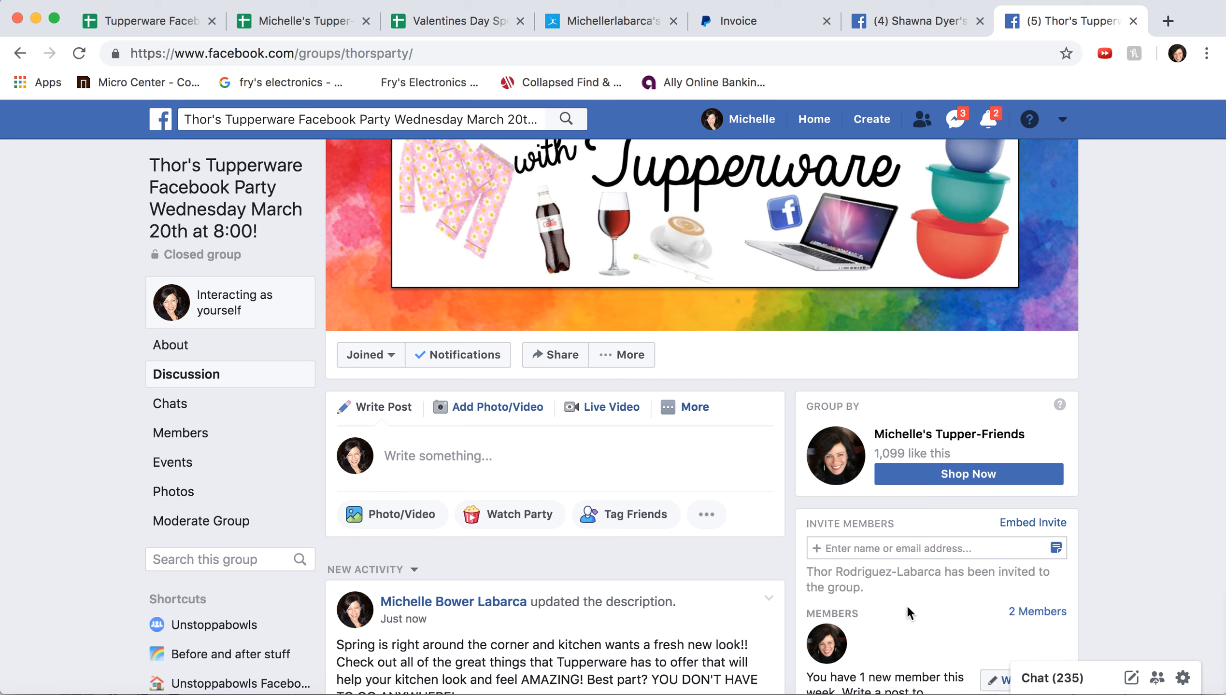
Step: Start a new message and address it to the party host, found by first name
{"action": "left_click", "coordinate": [956, 126]}
{"action": "left_click", "coordinate": [1005, 153]}
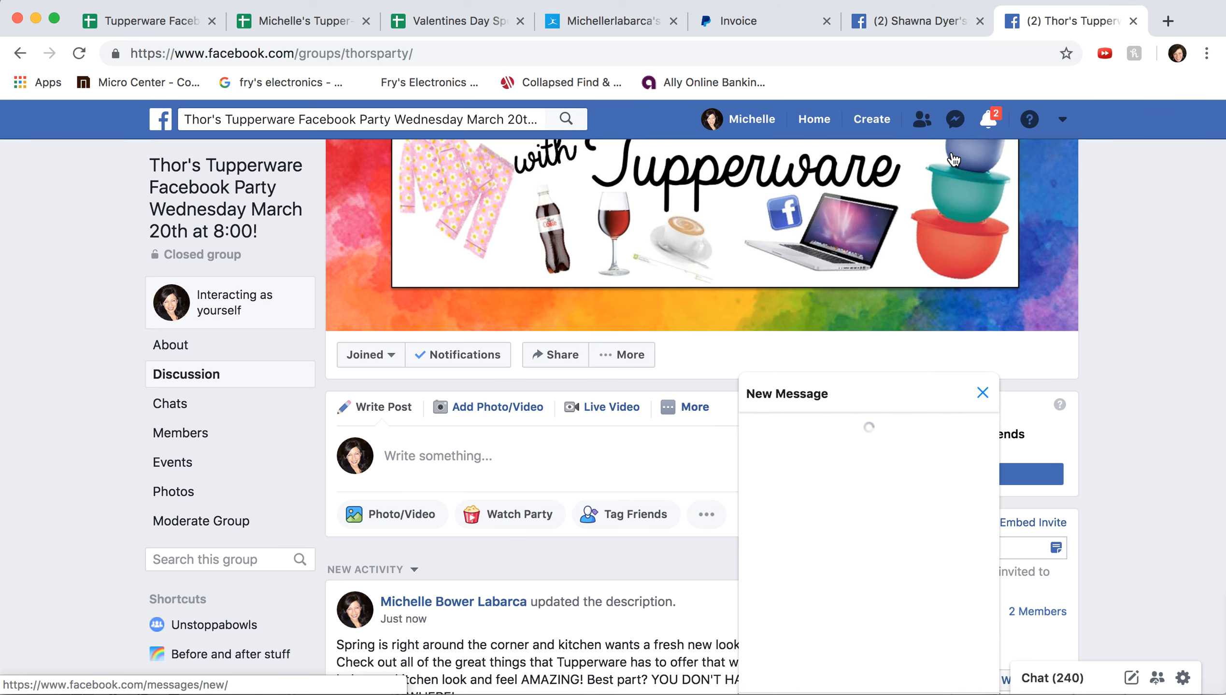
{"action": "type", "text": "thor"}
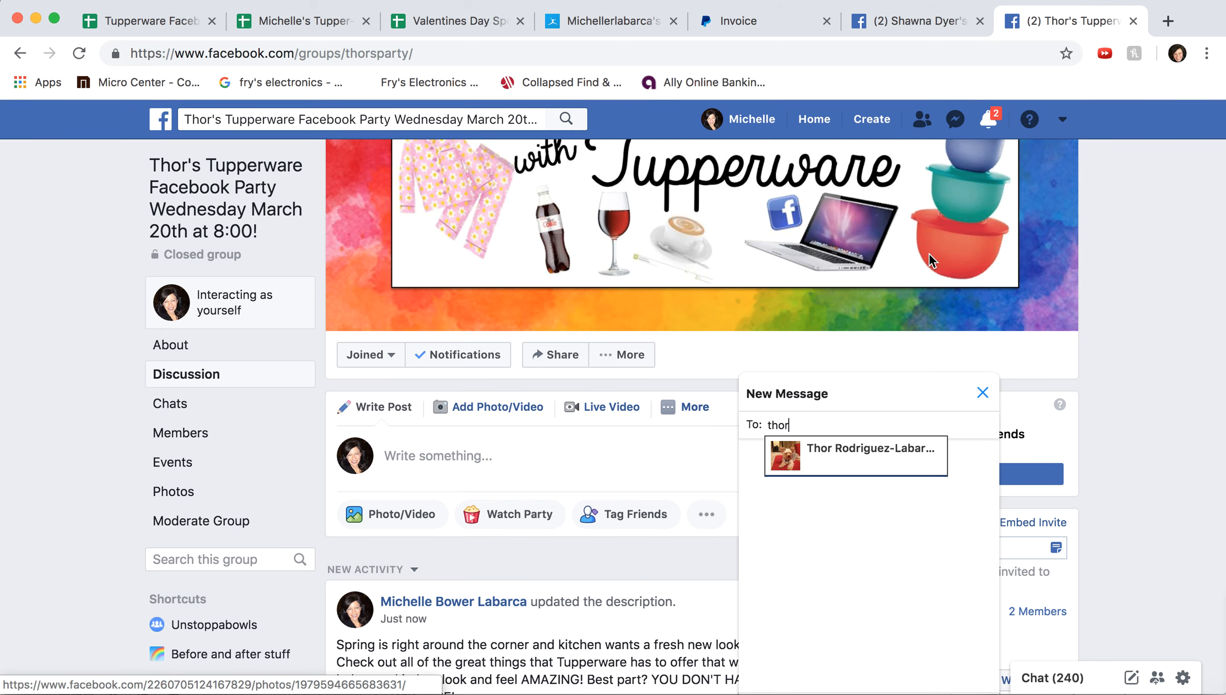
{"action": "left_click", "coordinate": [854, 443]}
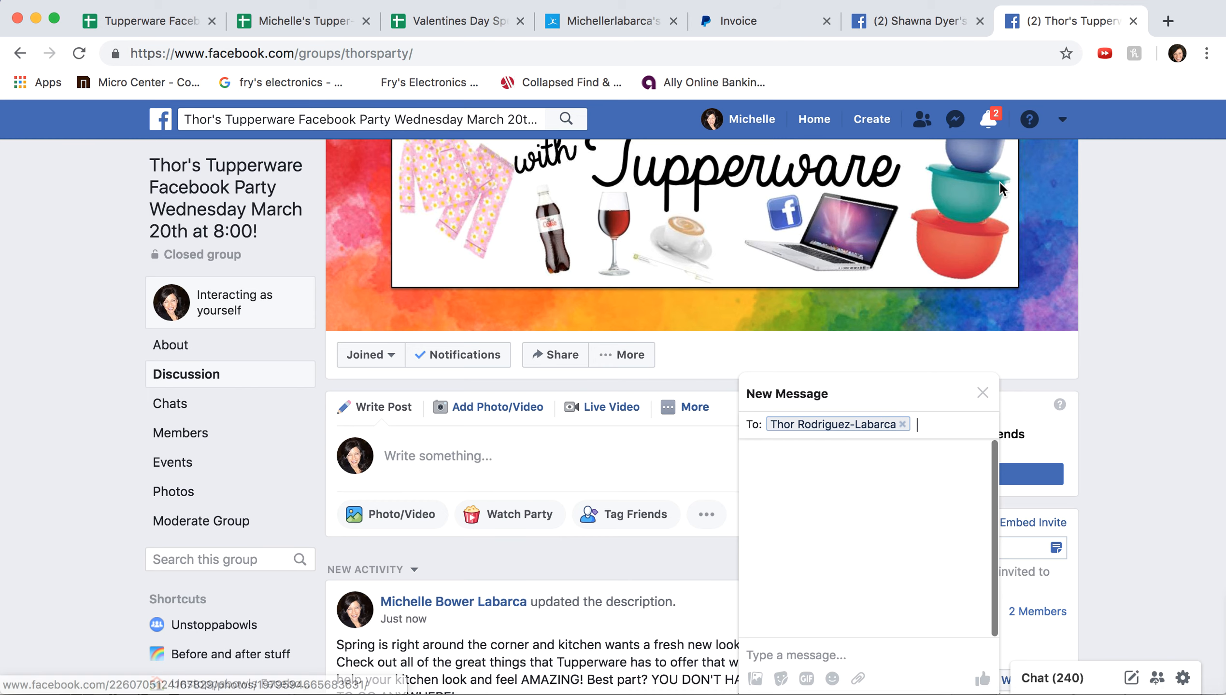
Step: Open the recent 4:21 PM conversation with an earlier host and go back to the message announcing that host's group
{"action": "left_click", "coordinate": [954, 126]}
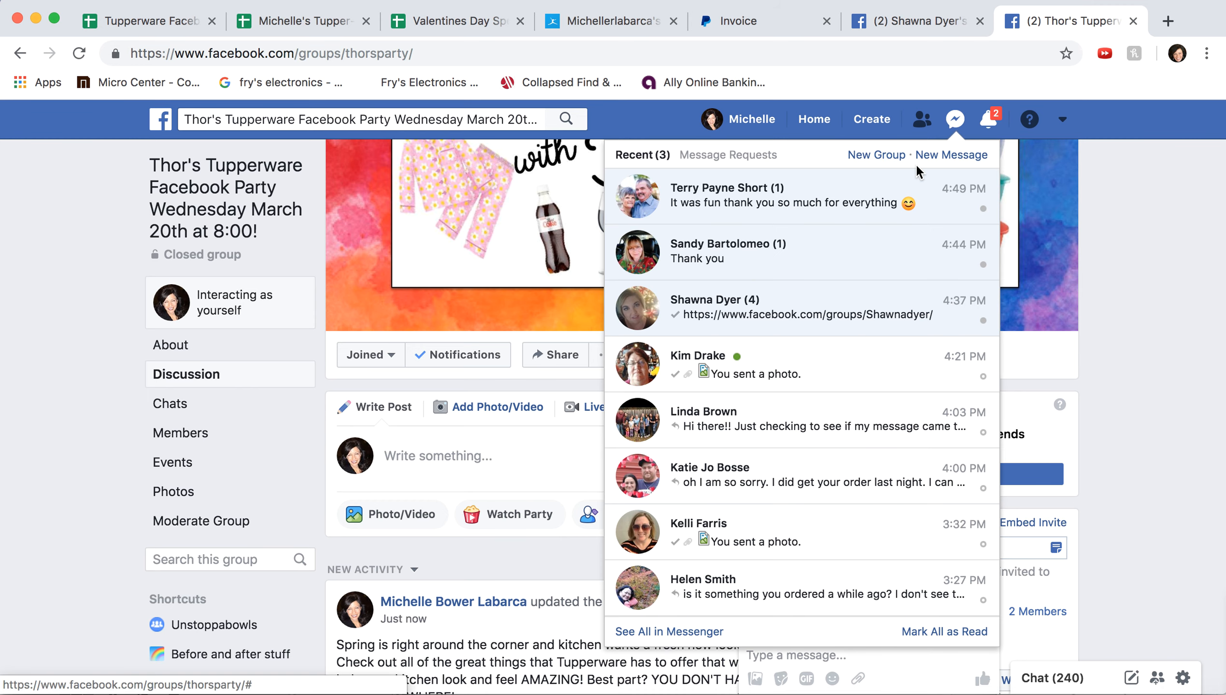
{"action": "left_click", "coordinate": [829, 364]}
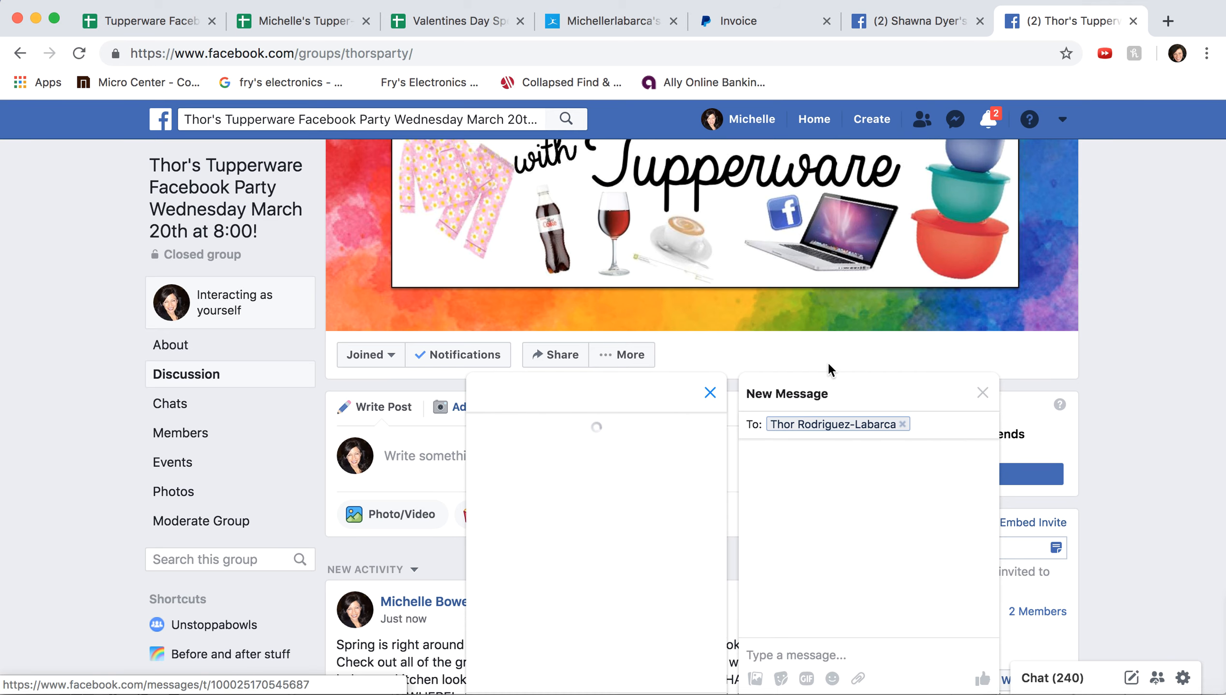
{"action": "scroll", "coordinate": [567, 539], "scroll_direction": "up", "scroll_amount": 10}
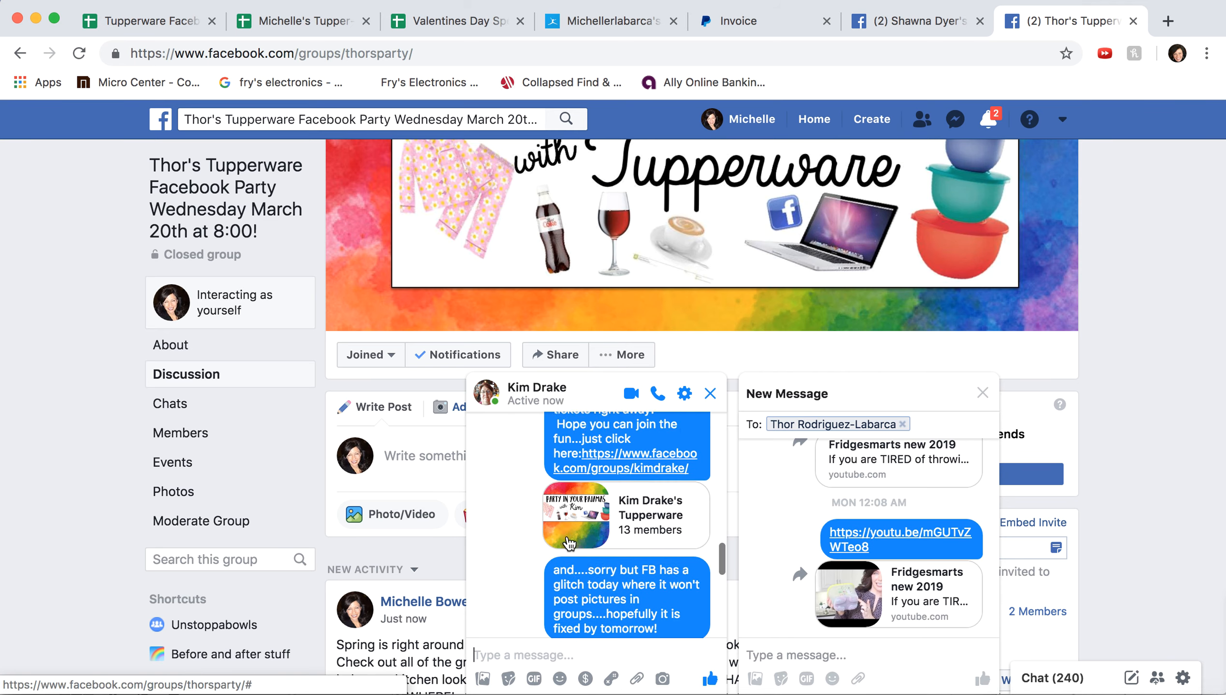
{"action": "scroll", "coordinate": [569, 544], "scroll_direction": "up", "scroll_amount": 10}
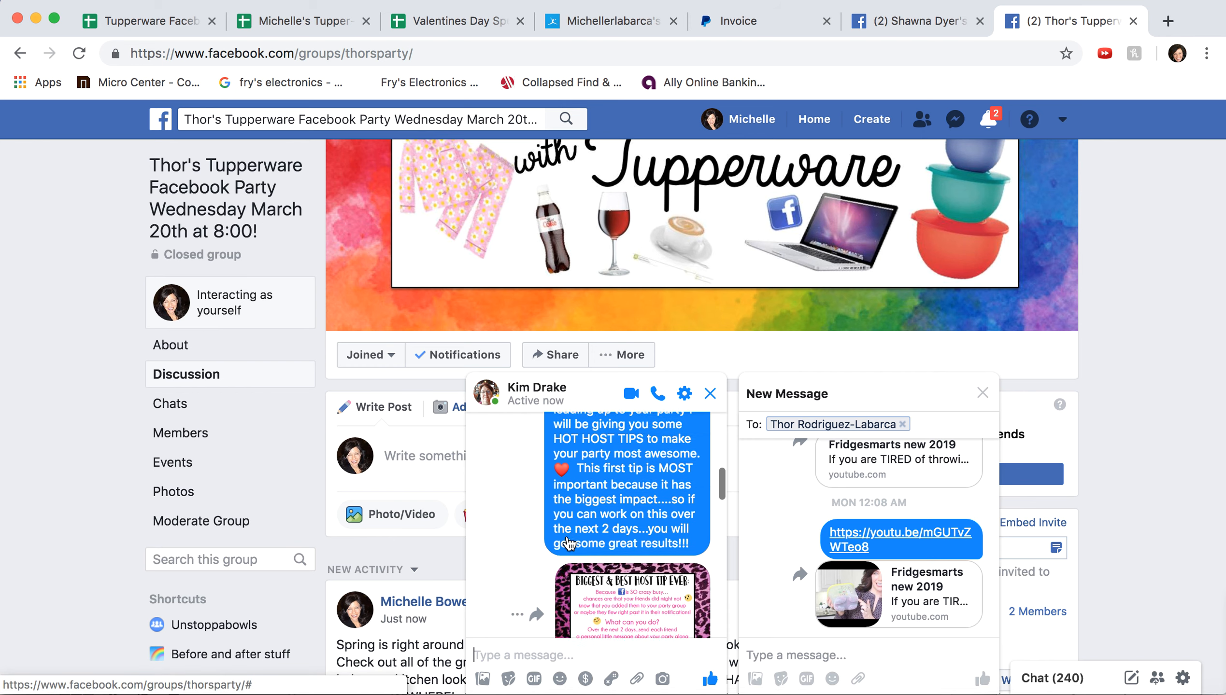
{"action": "scroll", "coordinate": [569, 544], "scroll_direction": "up", "scroll_amount": 10}
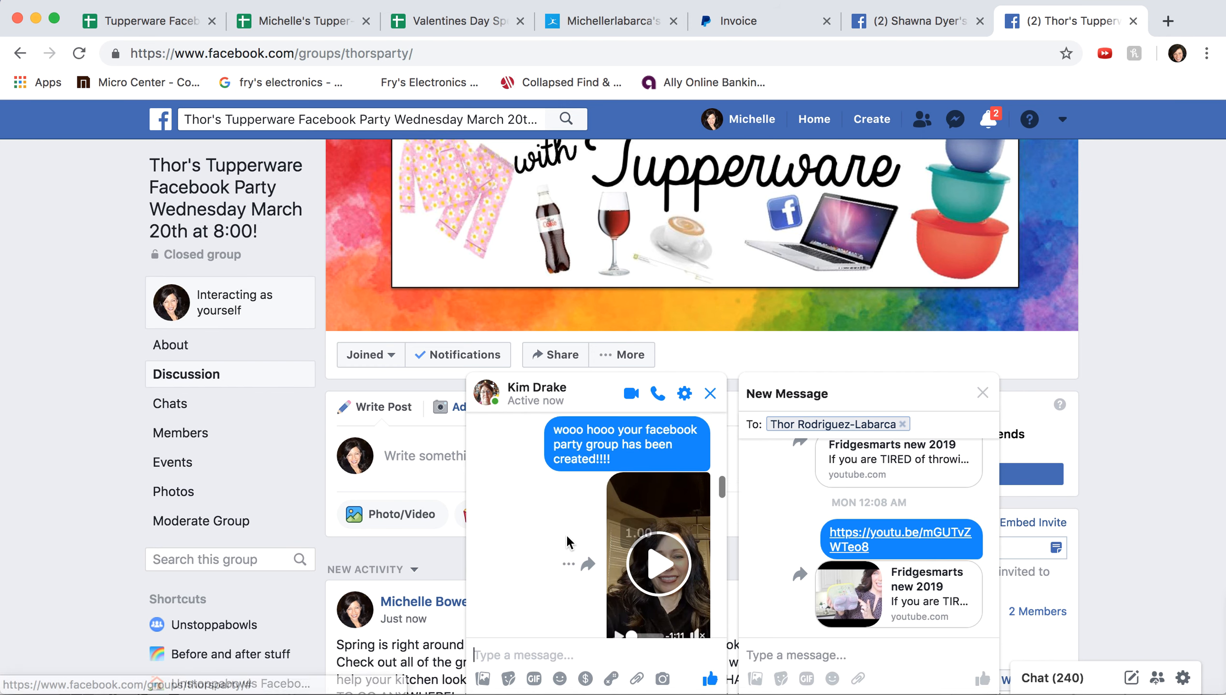
Step: Copy "wooo hooo your facebook party group has been created!!!!" from the earlier host's conversation and send it to the new party host
{"action": "double_click", "coordinate": [597, 477]}
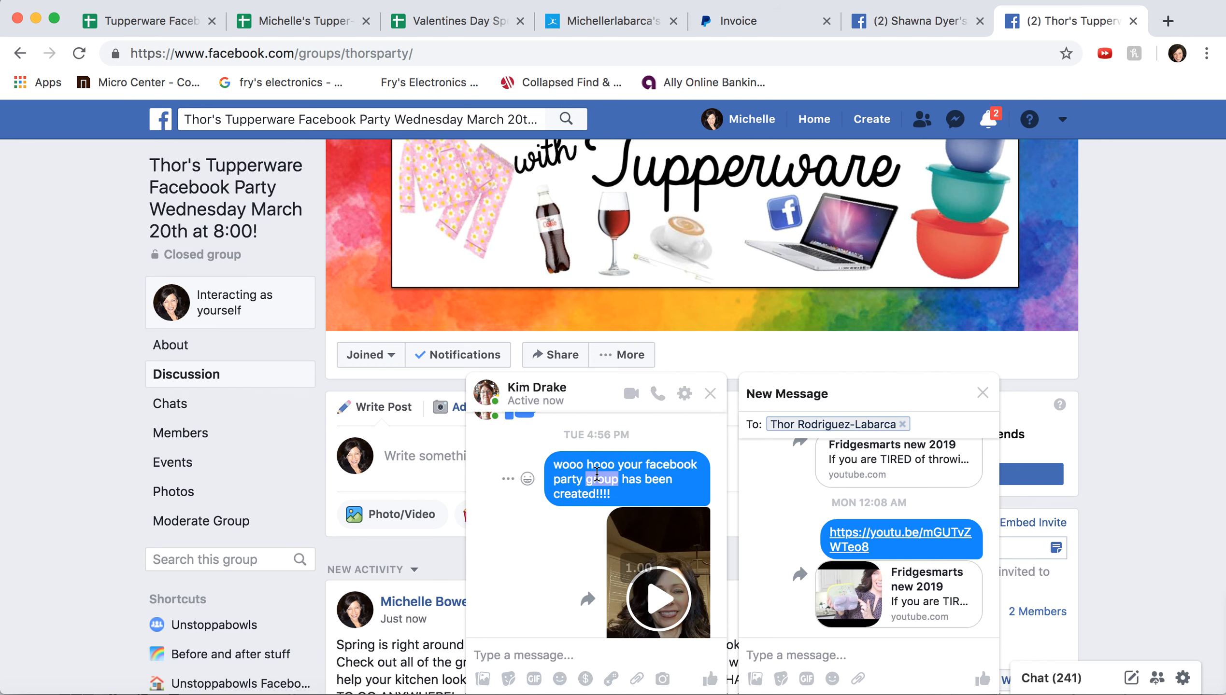
{"action": "triple_click", "coordinate": [597, 472]}
{"action": "key", "text": "super+c"}
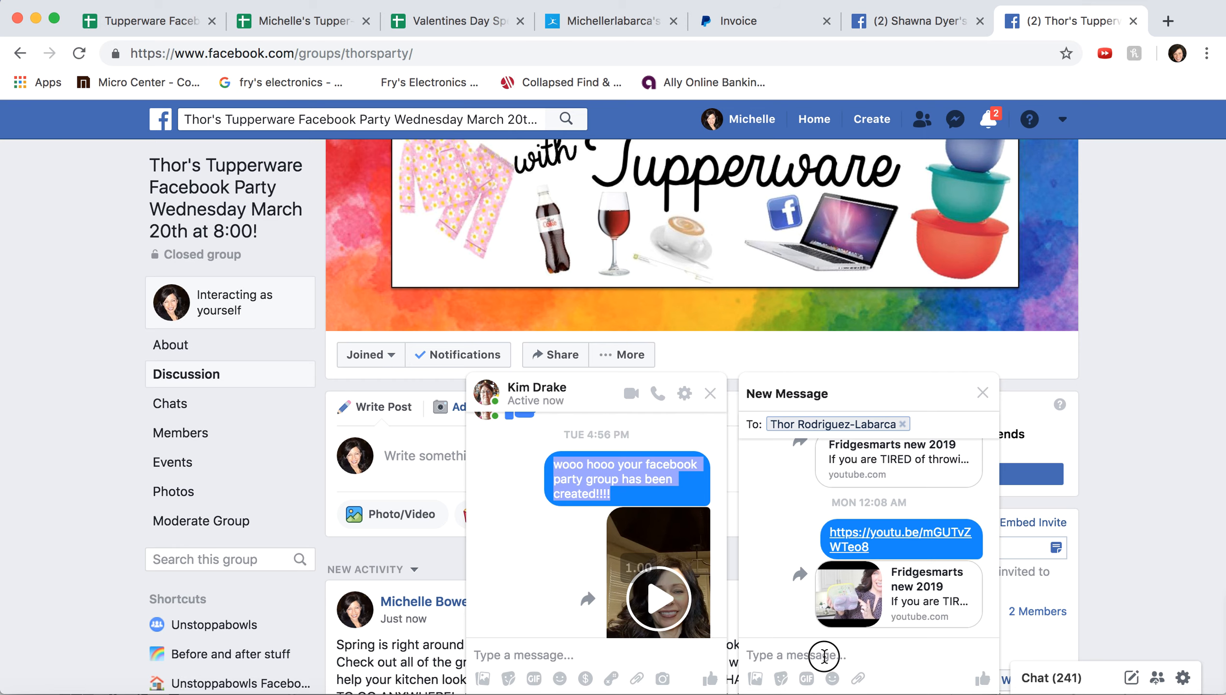
{"action": "left_click", "coordinate": [824, 656]}
{"action": "key", "text": "super+v"}
{"action": "key", "text": "Return"}
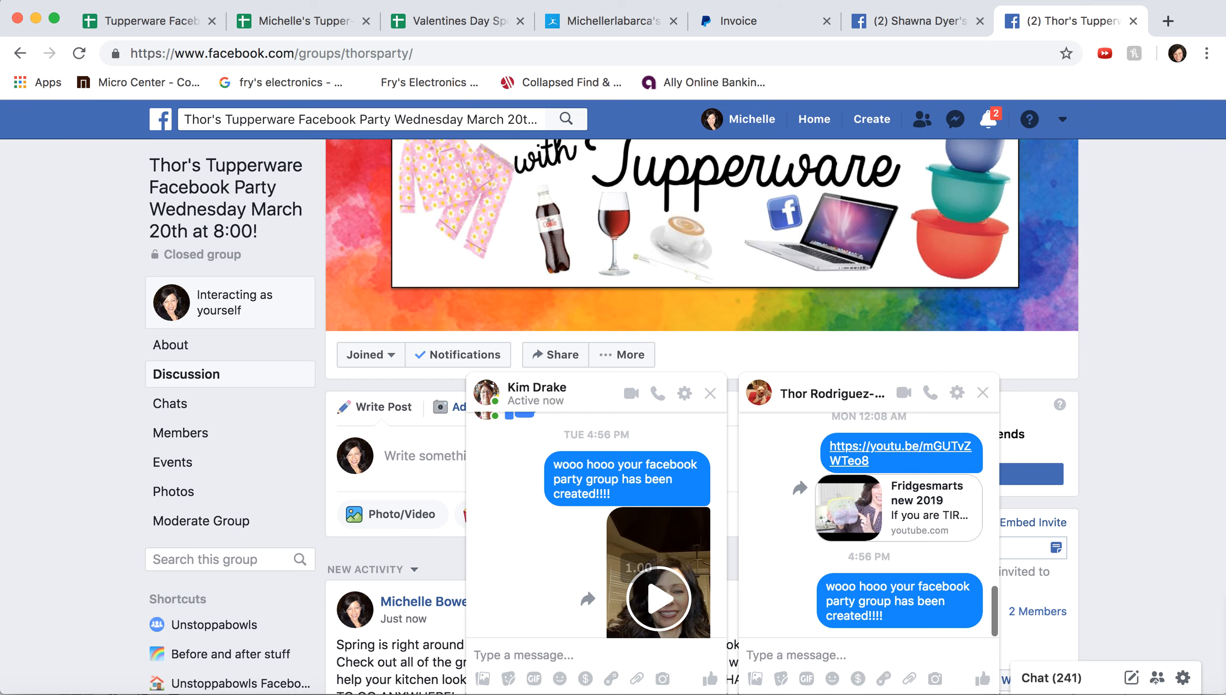
Step: Forward the video from the earlier host's conversation to the new party host
{"action": "left_click", "coordinate": [588, 601]}
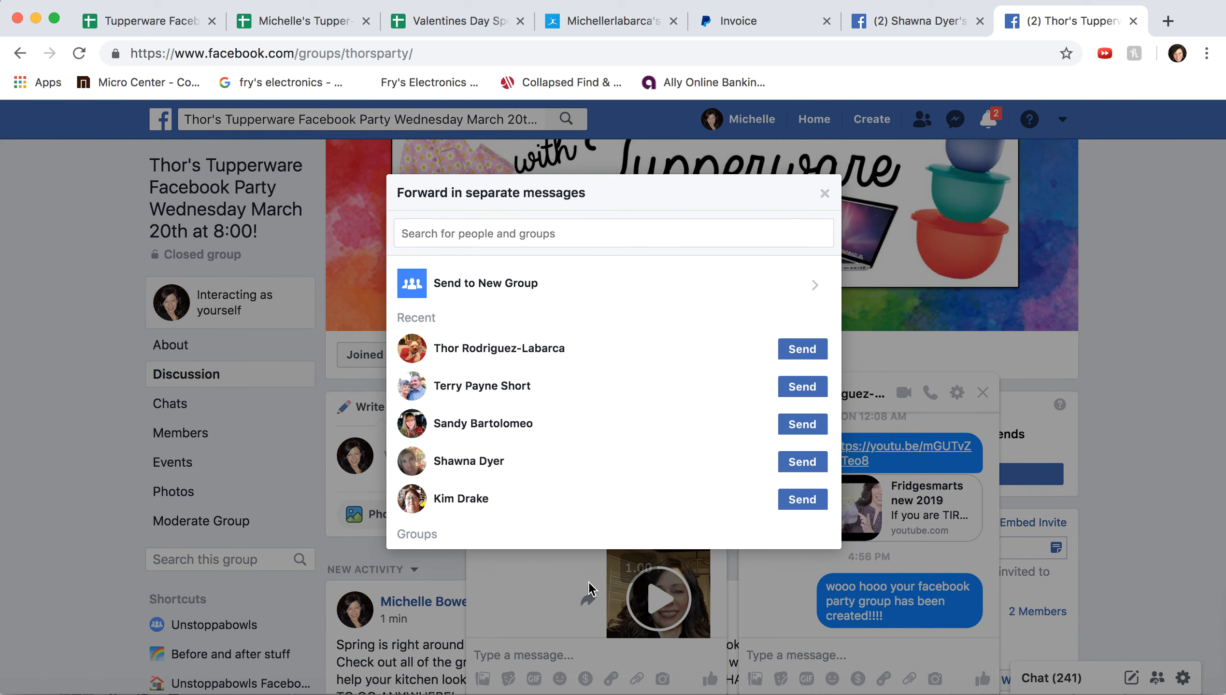
{"action": "left_click", "coordinate": [803, 359]}
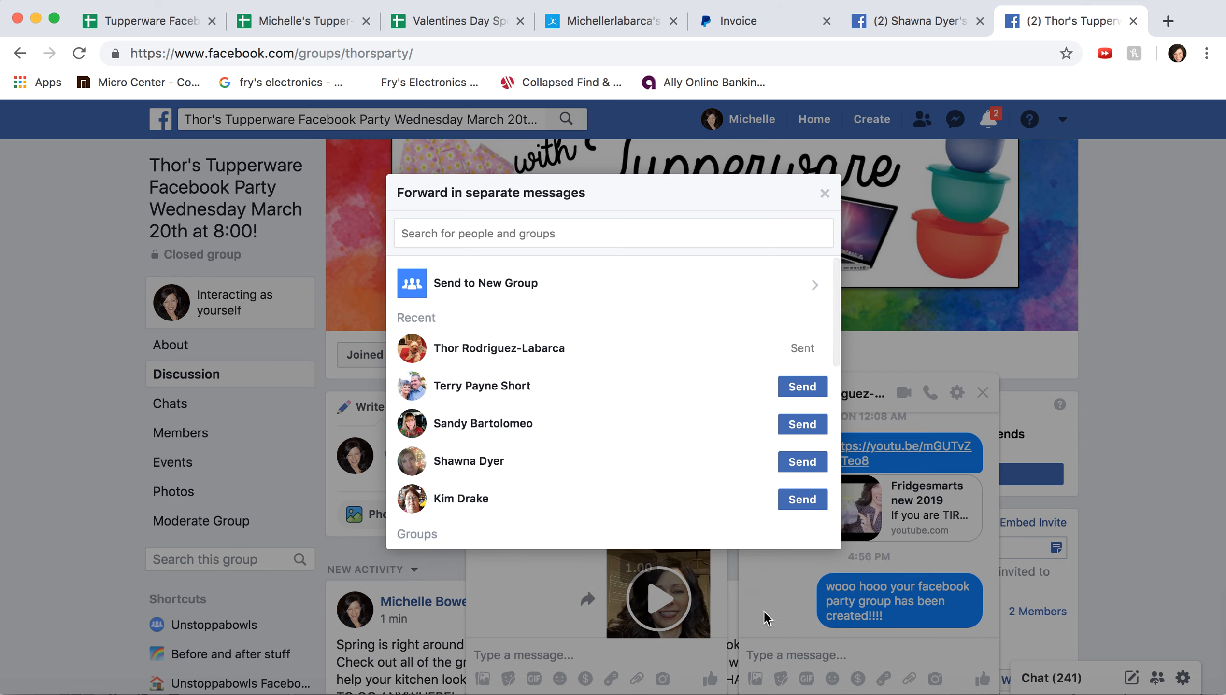
{"action": "left_click", "coordinate": [825, 193]}
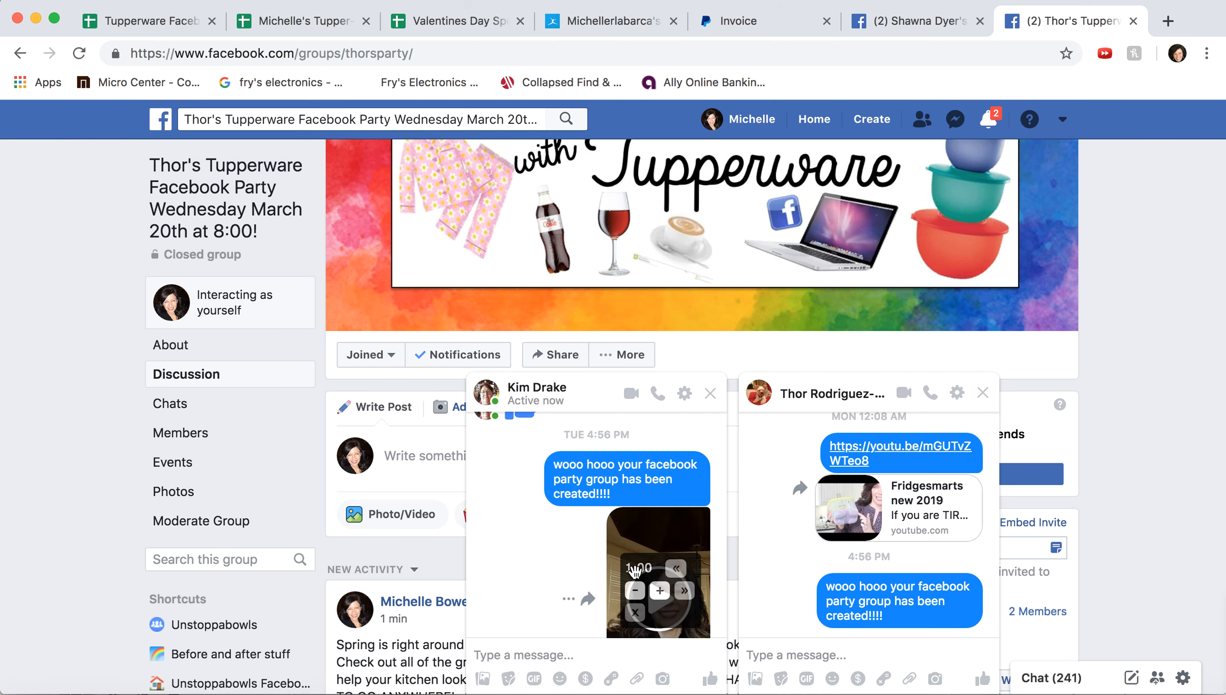
Step: Check in the forwarding options whether the video was sent to the party host
{"action": "scroll", "coordinate": [637, 574], "scroll_direction": "down", "scroll_amount": 4}
{"action": "scroll", "coordinate": [635, 574], "scroll_direction": "down", "scroll_amount": 2}
{"action": "scroll", "coordinate": [636, 574], "scroll_direction": "up", "scroll_amount": 1}
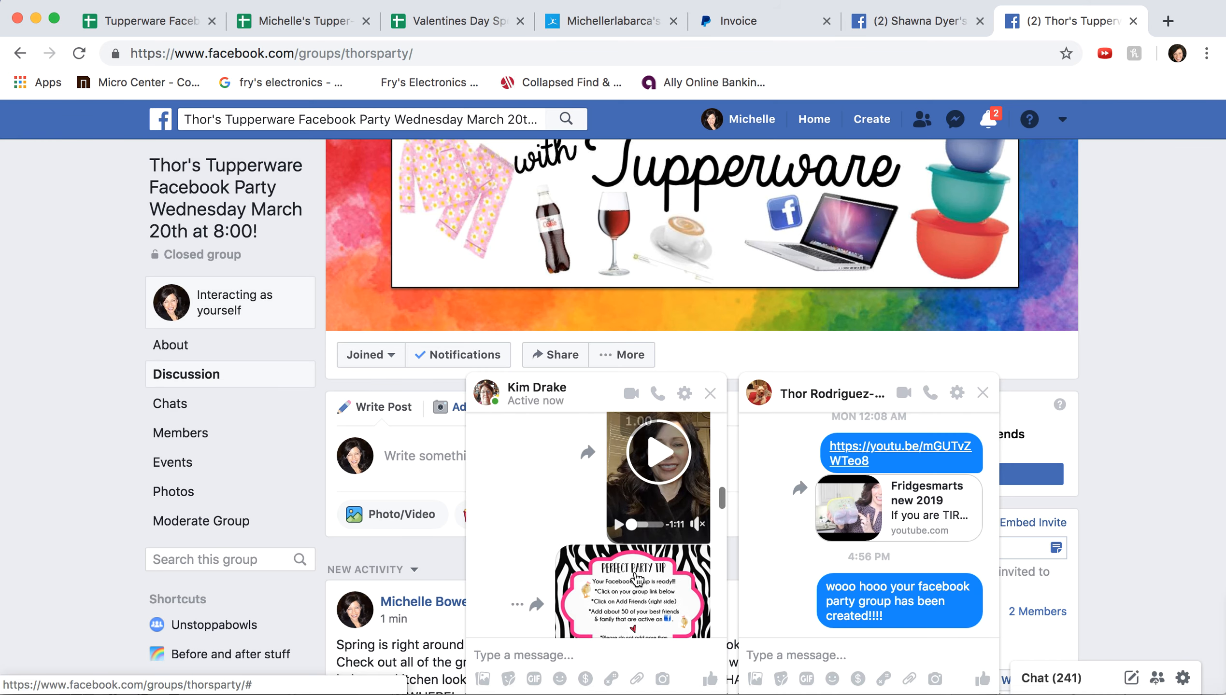
{"action": "mouse_move", "coordinate": [817, 581]}
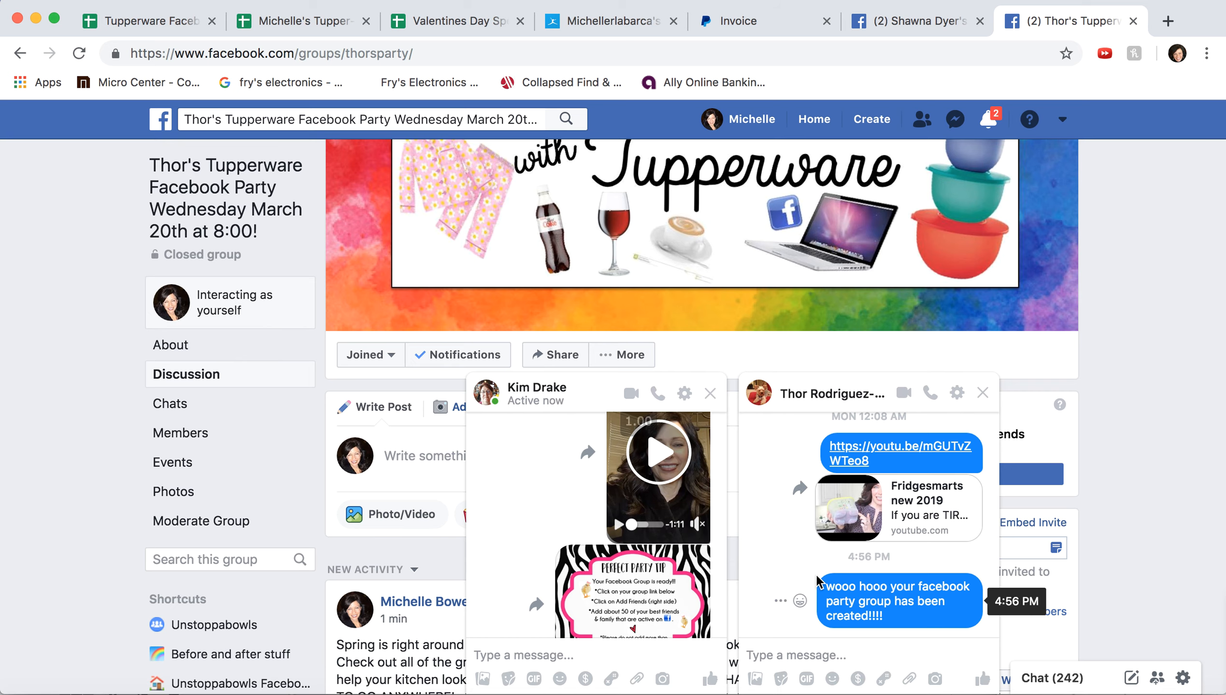
{"action": "left_click", "coordinate": [587, 452]}
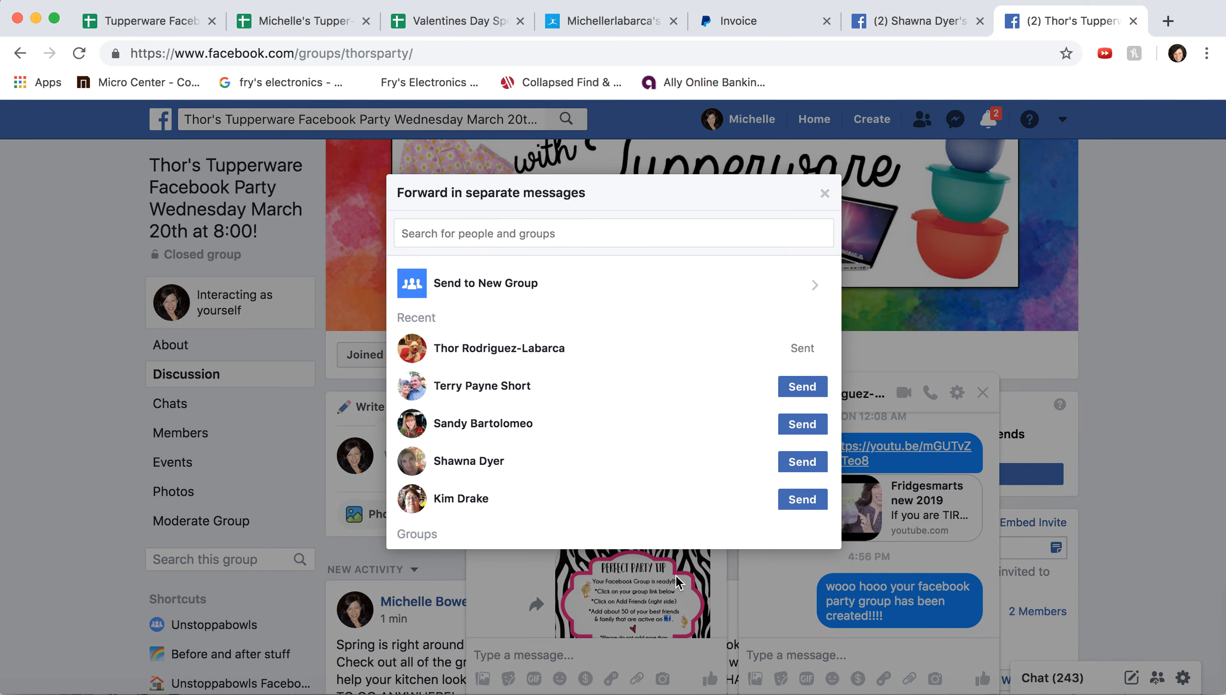
{"action": "left_click", "coordinate": [724, 615]}
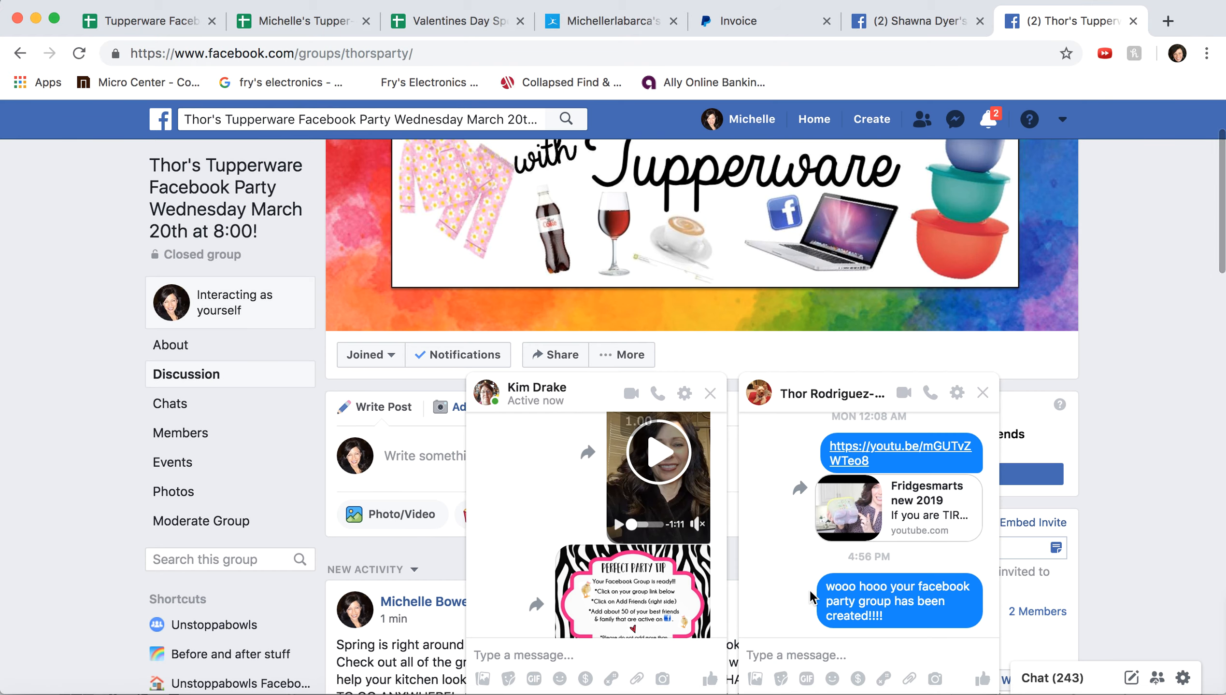
Step: Forward the "Perfect Party Tip" image from the earlier host's conversation to the new party host
{"action": "left_click", "coordinate": [536, 604]}
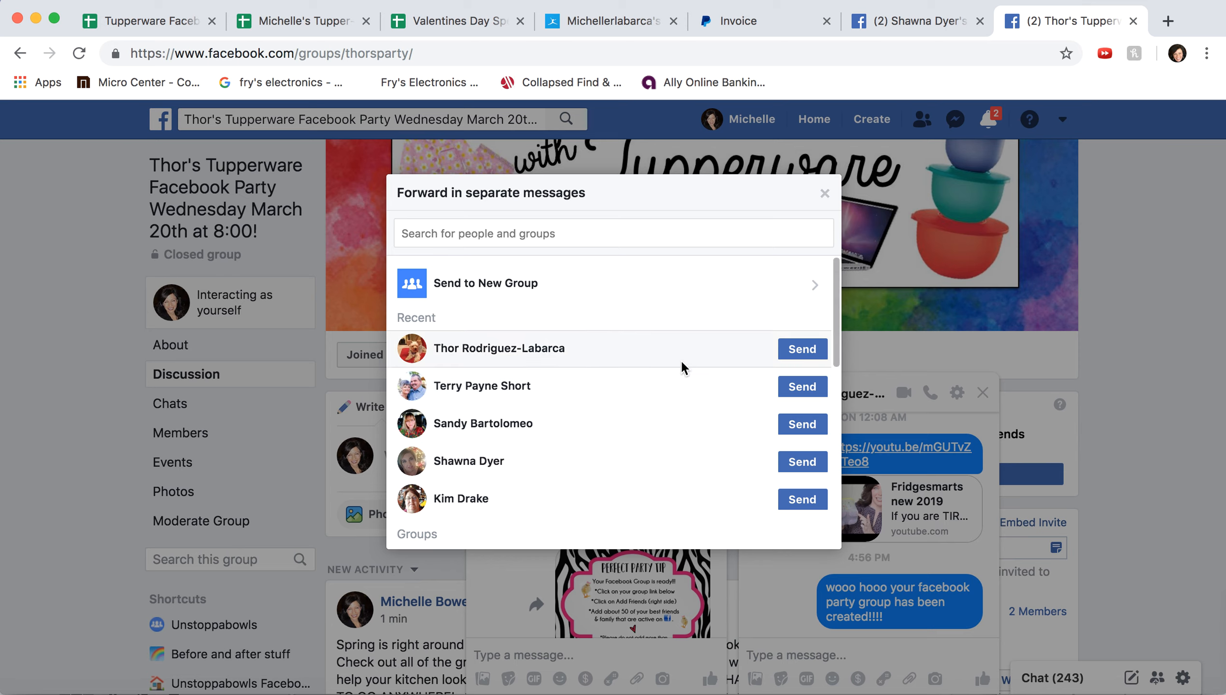
{"action": "left_click", "coordinate": [802, 350]}
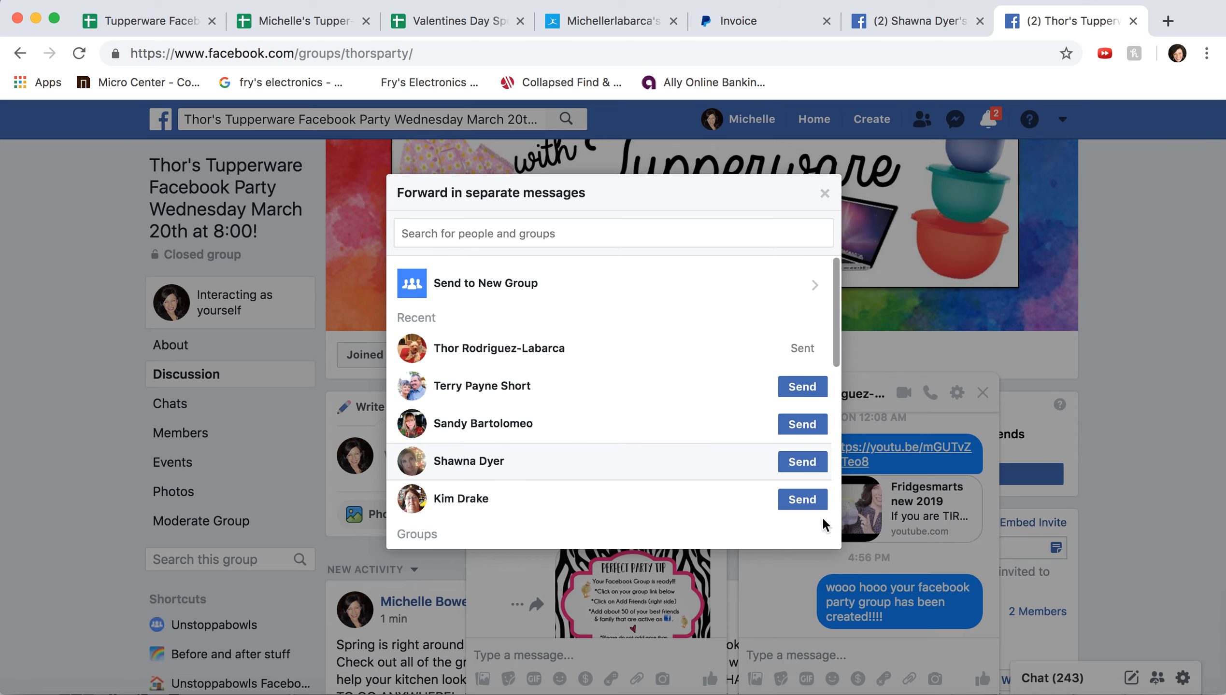
{"action": "left_click", "coordinate": [793, 589]}
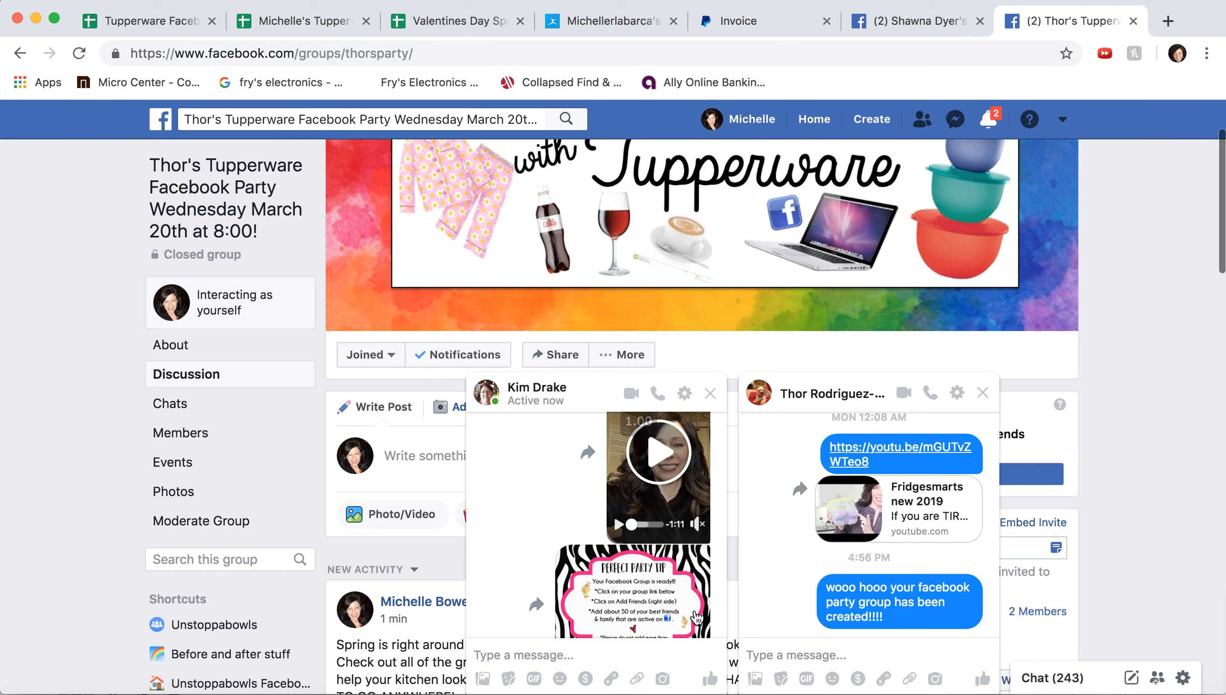
Step: Copy the new party group's web address and send it to the party host as a message
{"action": "scroll", "coordinate": [656, 584], "scroll_direction": "down", "scroll_amount": 3}
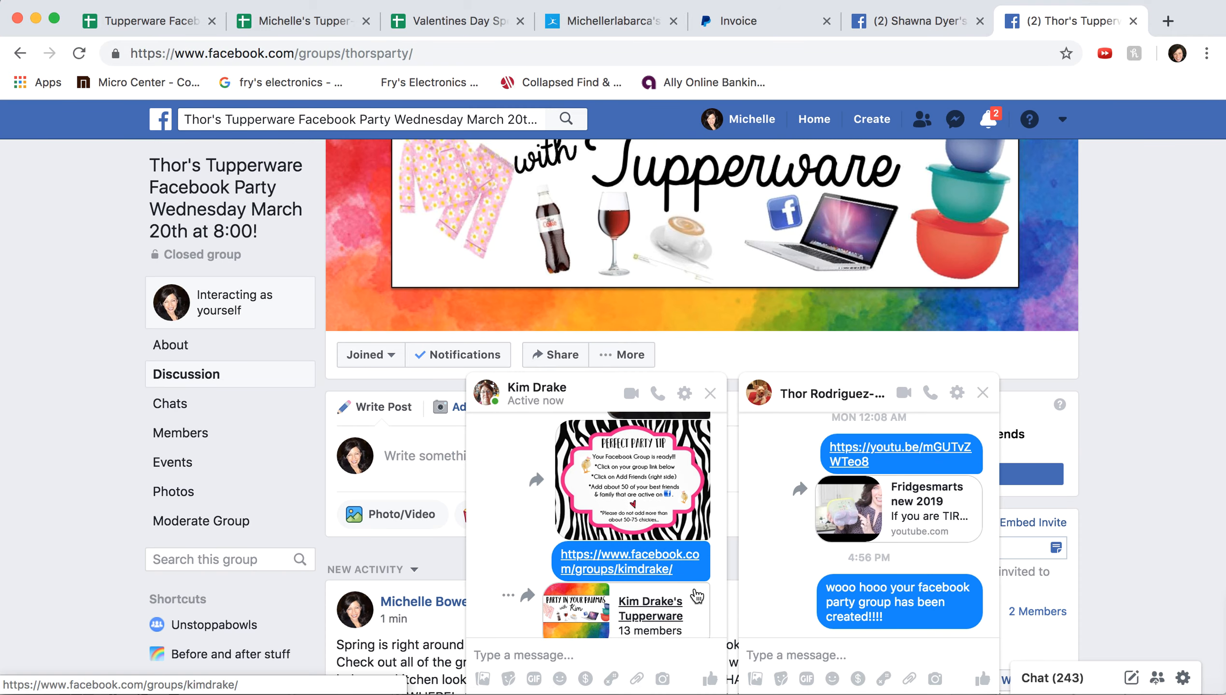
{"action": "left_click", "coordinate": [407, 50]}
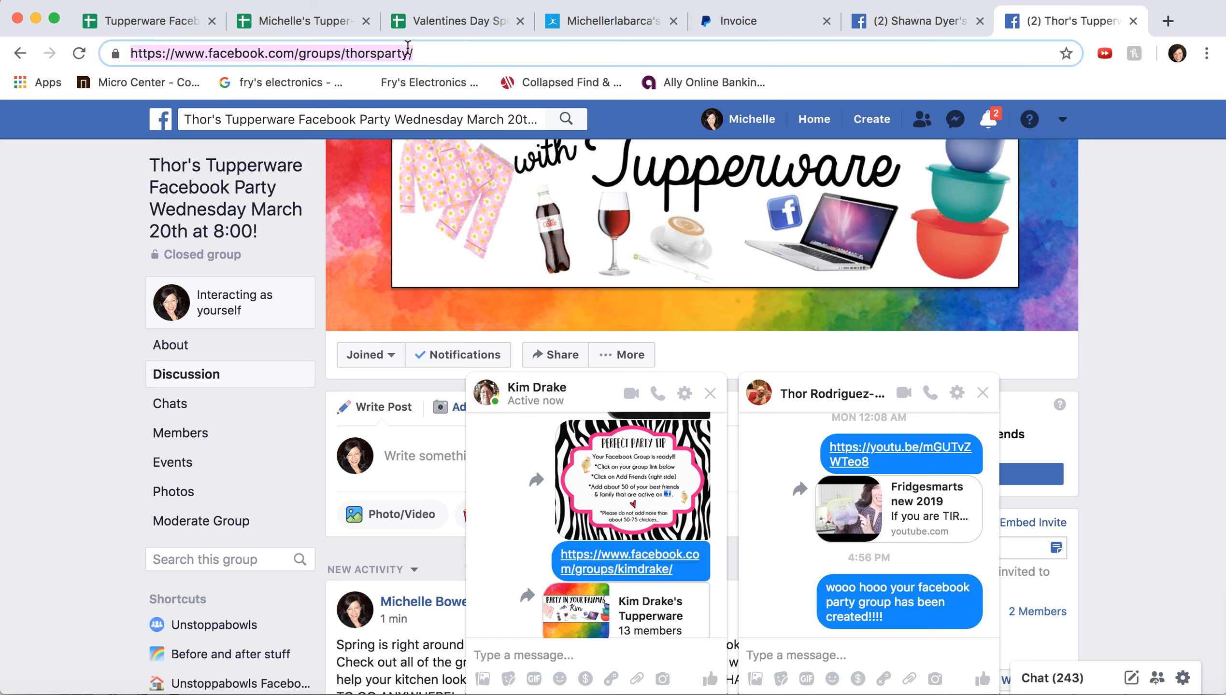
{"action": "left_click", "coordinate": [763, 651]}
{"action": "key", "text": "cmd+v"}
{"action": "key", "text": "Return"}
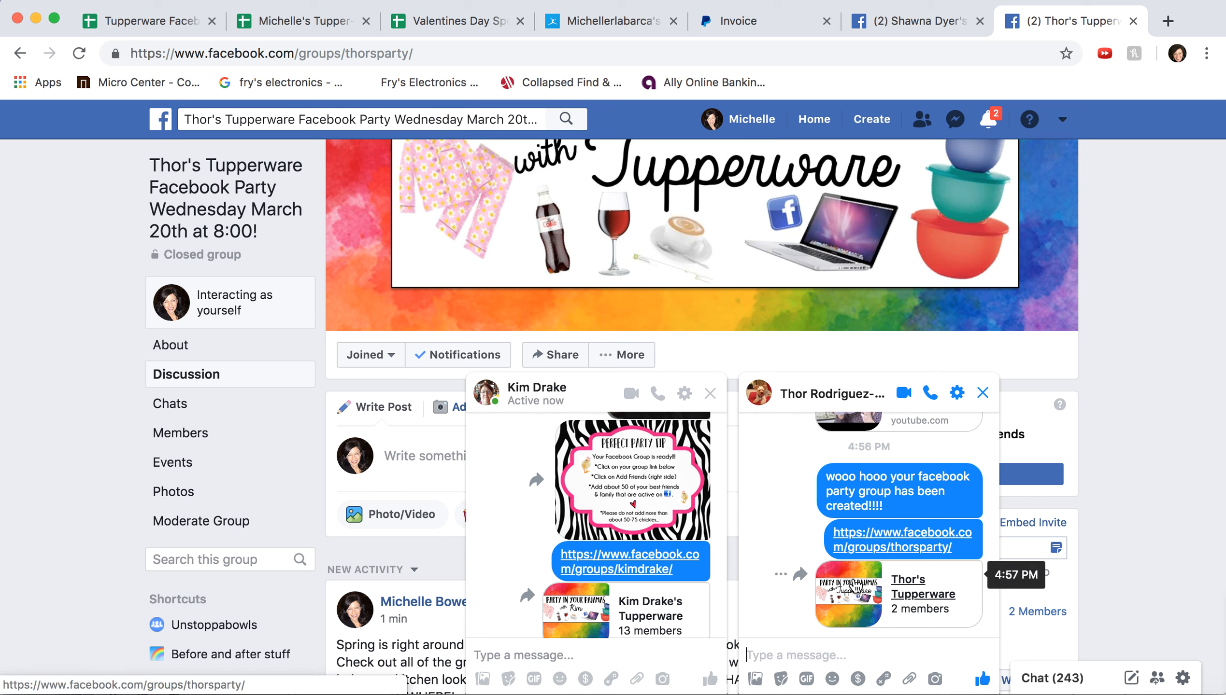
Step: Review the video, the "Perfect Party Tip" image and the group link in the earlier host's conversation
{"action": "scroll", "coordinate": [647, 545], "scroll_direction": "up", "scroll_amount": 2}
{"action": "scroll", "coordinate": [648, 544], "scroll_direction": "up", "scroll_amount": 2}
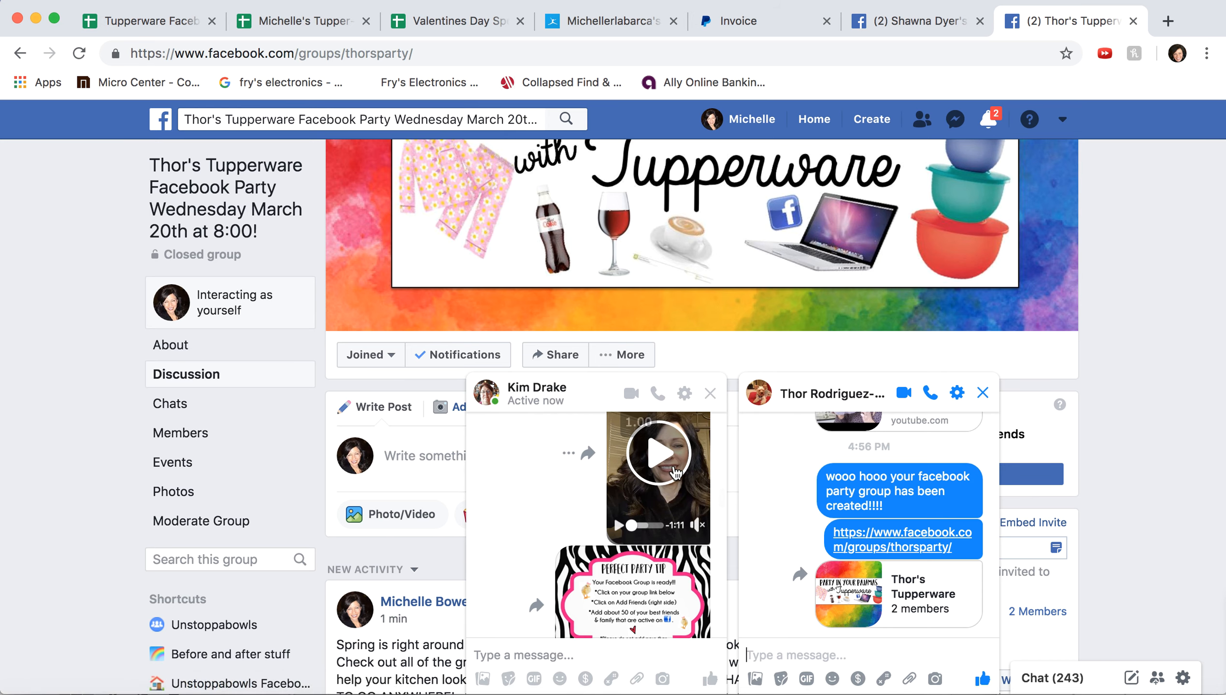
{"action": "scroll", "coordinate": [676, 474], "scroll_direction": "down", "scroll_amount": 3}
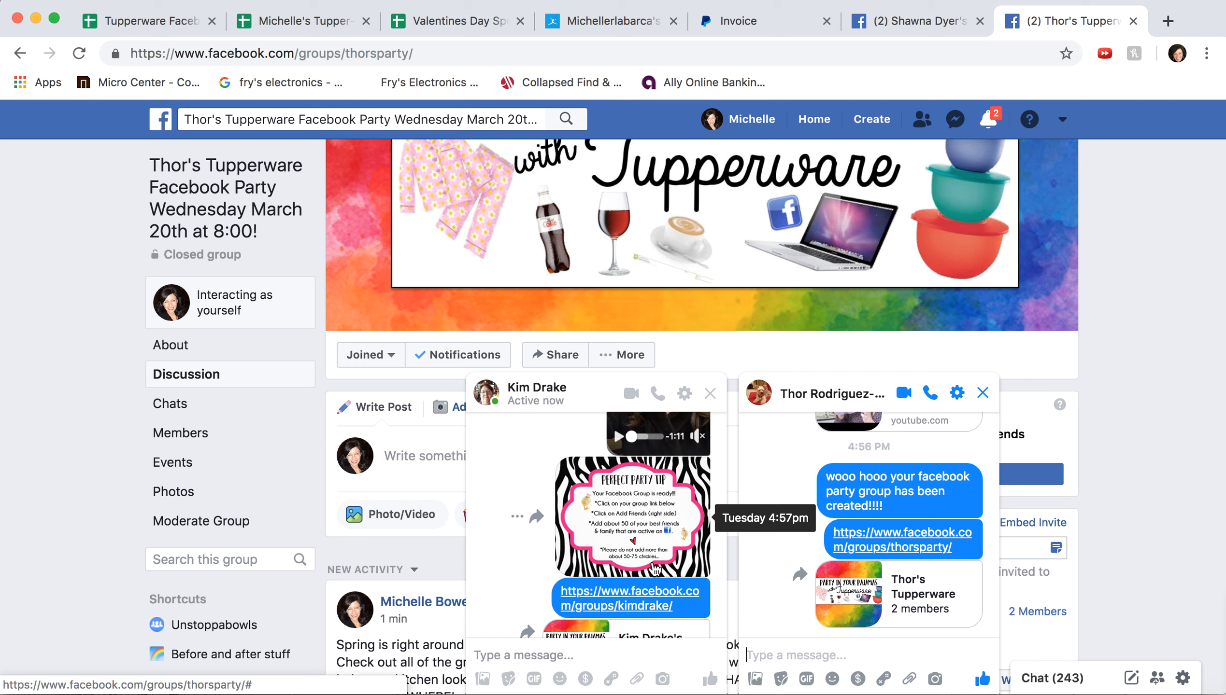
{"action": "scroll", "coordinate": [599, 539], "scroll_direction": "up", "scroll_amount": 2}
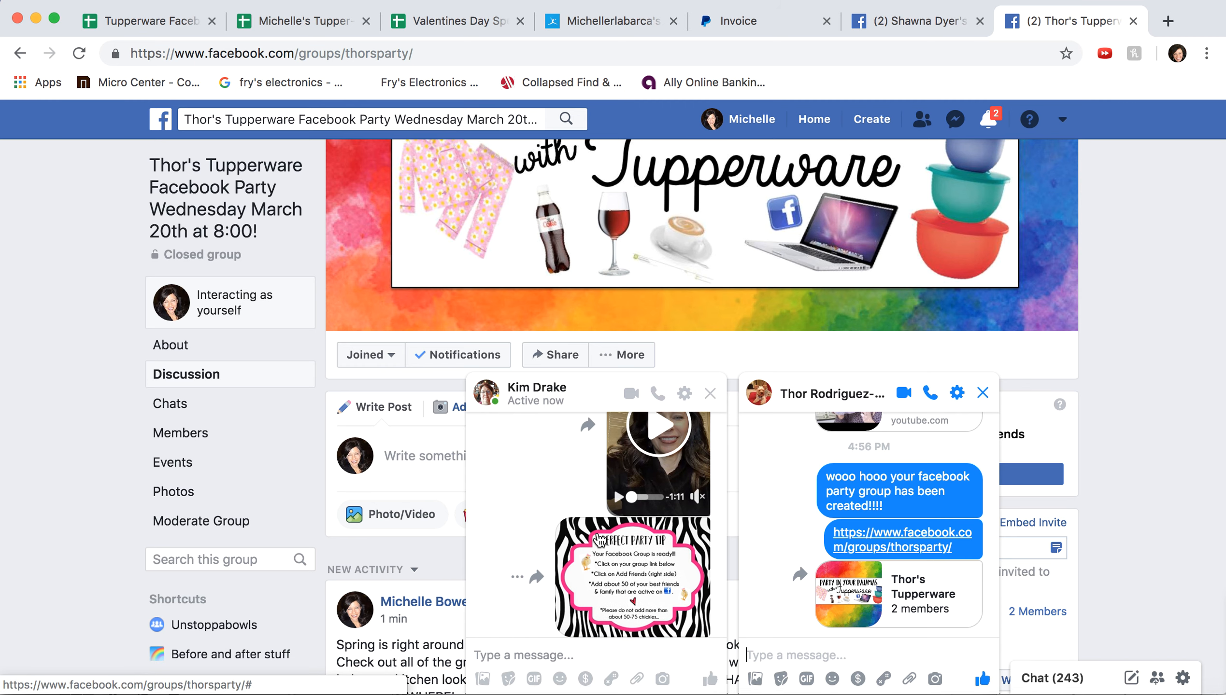
{"action": "scroll", "coordinate": [599, 539], "scroll_direction": "up", "scroll_amount": 1}
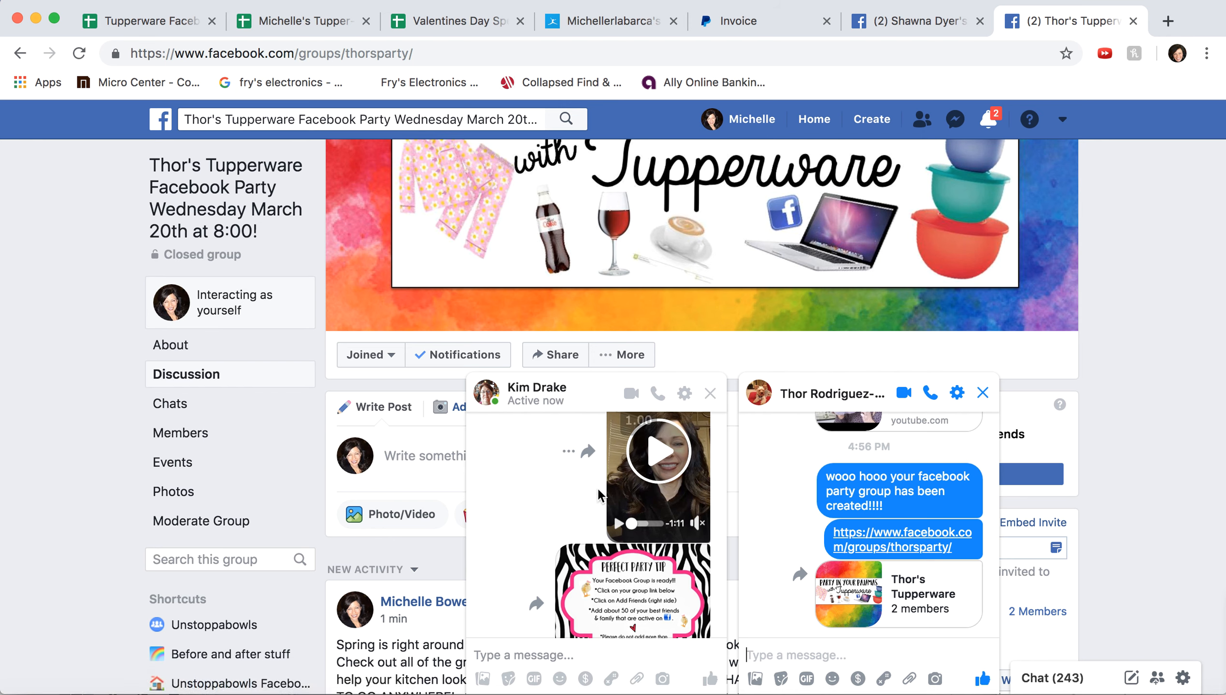
{"action": "scroll", "coordinate": [597, 486], "scroll_direction": "down", "scroll_amount": 3}
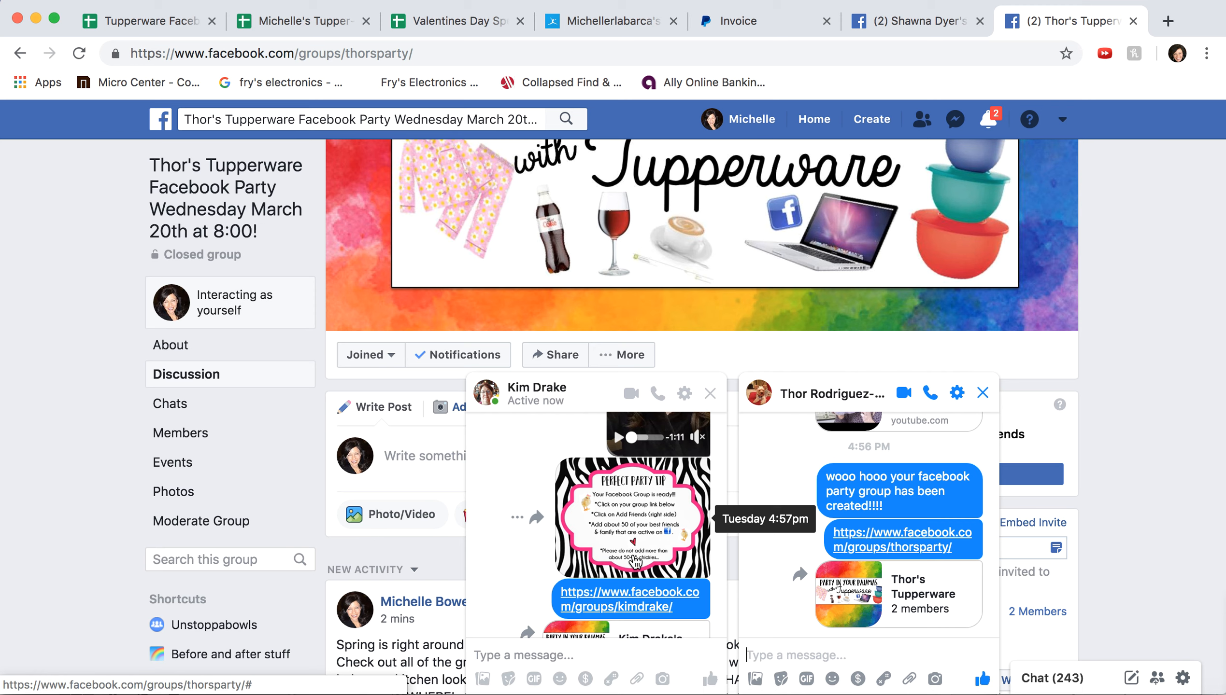
{"action": "scroll", "coordinate": [635, 561], "scroll_direction": "down", "scroll_amount": 2}
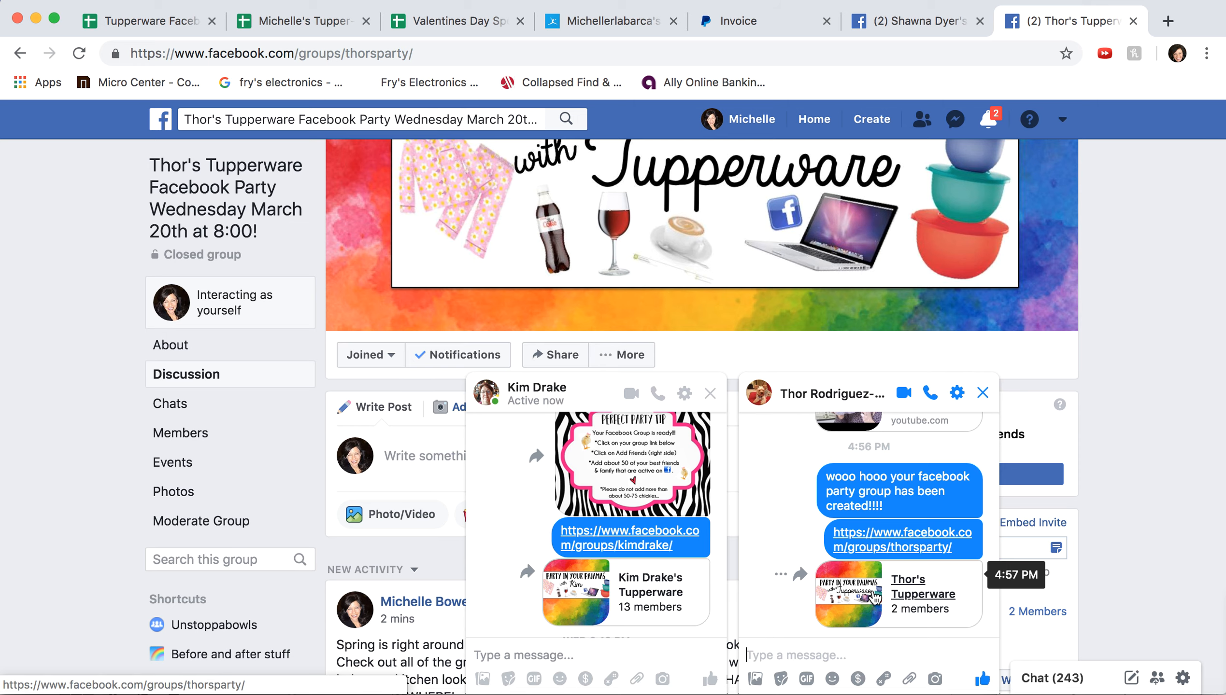
Step: Open the party group from the link preview sent to the host and go to its member invitation area
{"action": "left_click", "coordinate": [873, 595]}
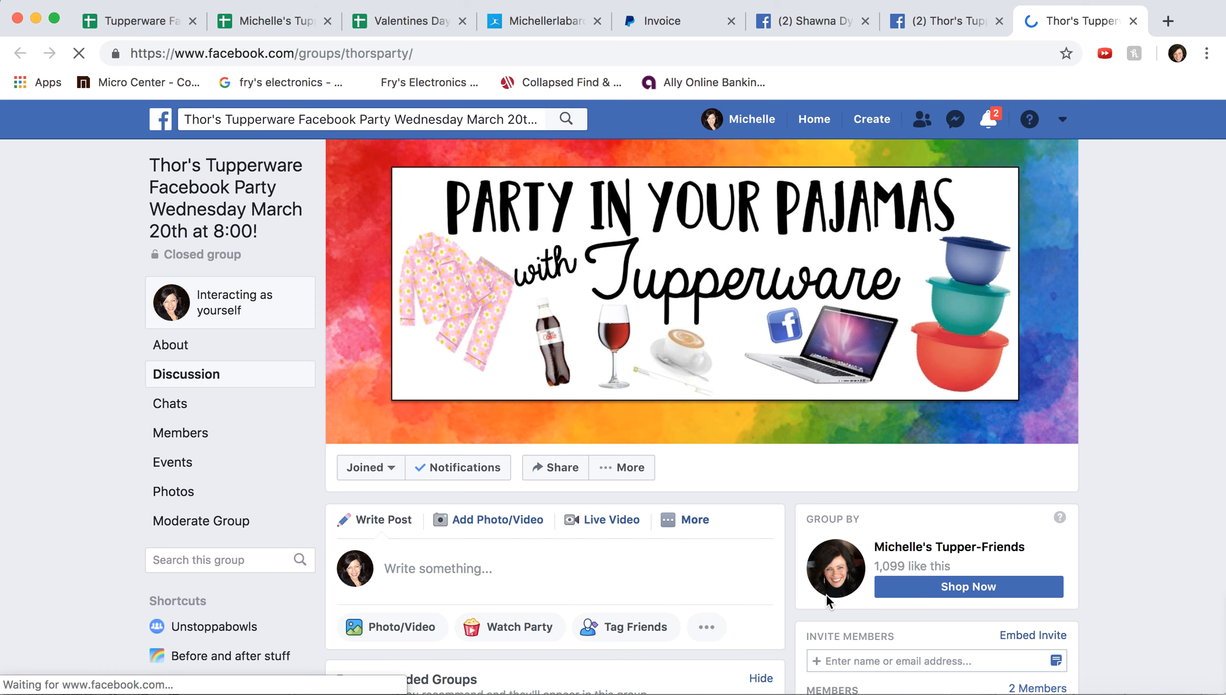
{"action": "scroll", "coordinate": [828, 603], "scroll_direction": "down", "scroll_amount": 3}
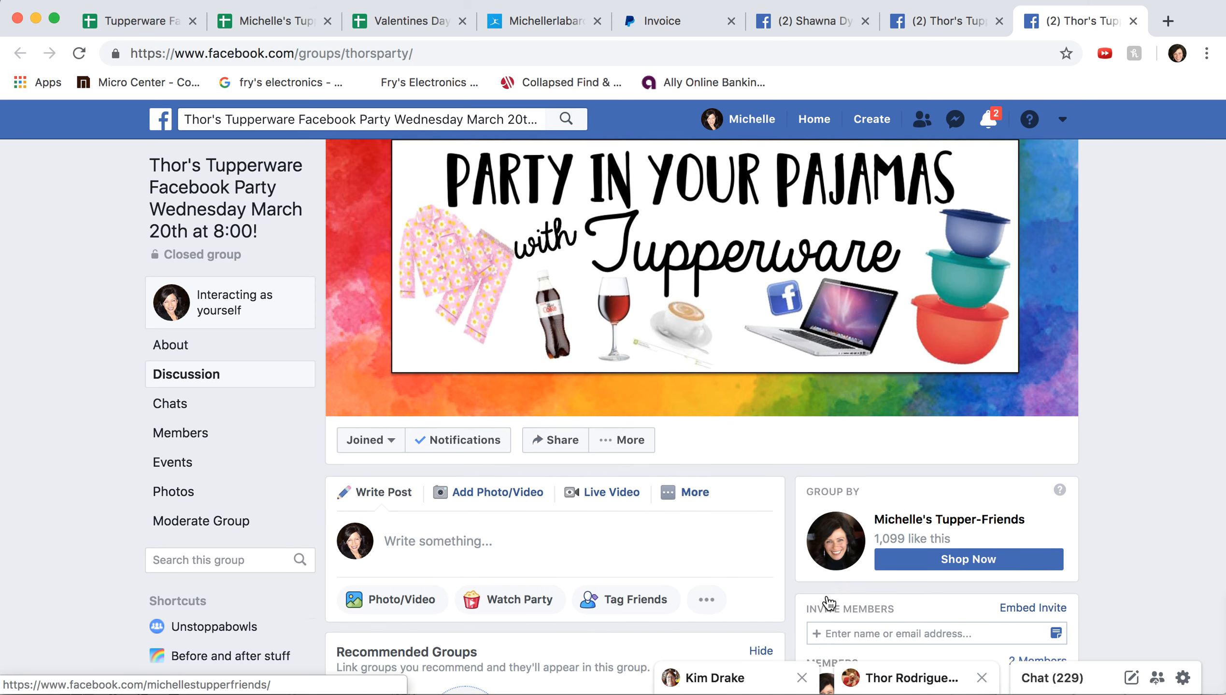